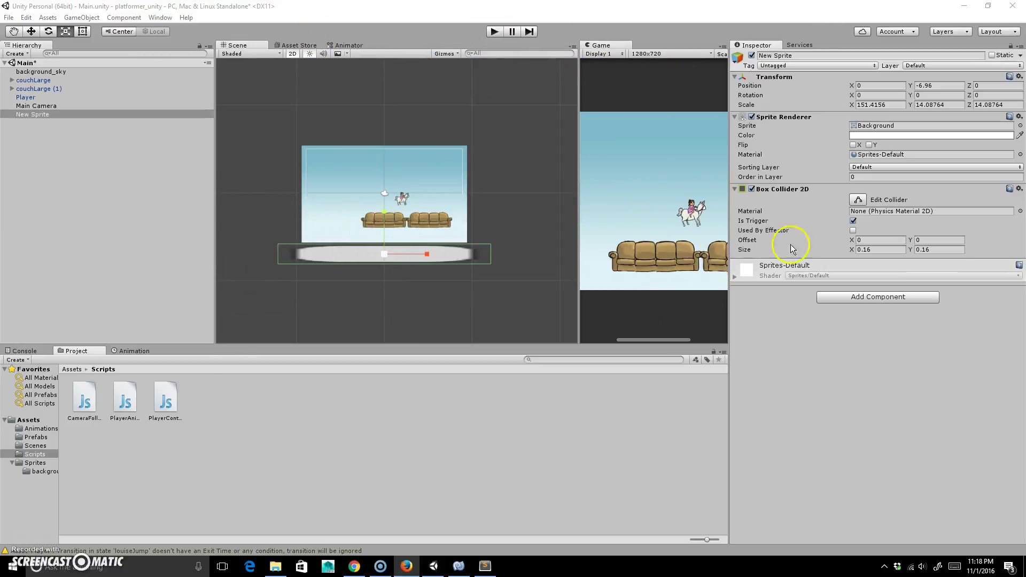
- Toggle the New Sprite's Sprite Renderer off and back on, then check its component options
{"action": "left_click", "coordinate": [752, 116]}
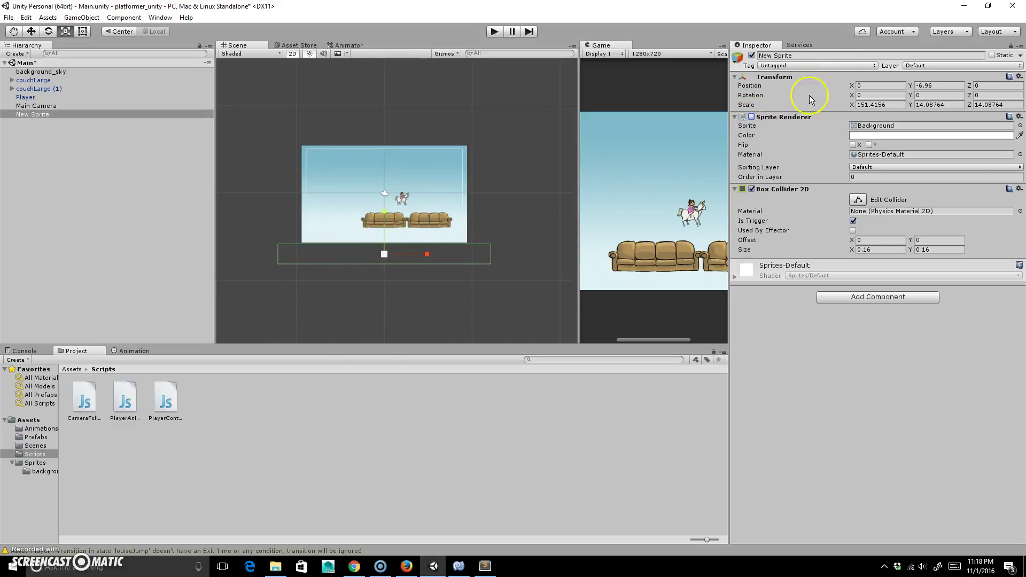
{"action": "left_click", "coordinate": [752, 116]}
{"action": "right_click", "coordinate": [775, 117]}
{"action": "left_click", "coordinate": [783, 103]}
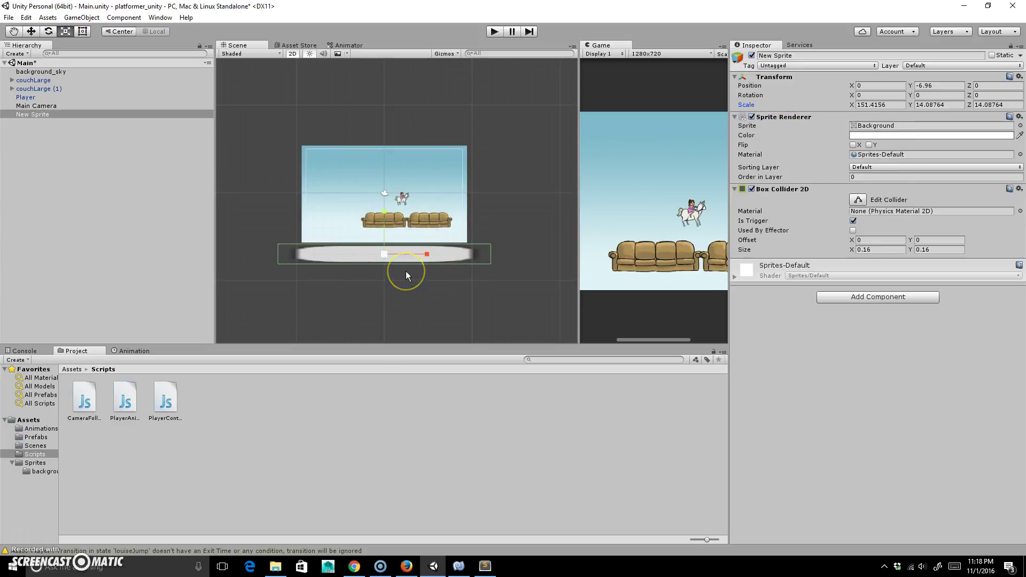
- Create a JavaScript file named DeathBoxScript in the Scripts folder
{"action": "right_click", "coordinate": [226, 404]}
{"action": "mouse_move", "coordinate": [301, 210]}
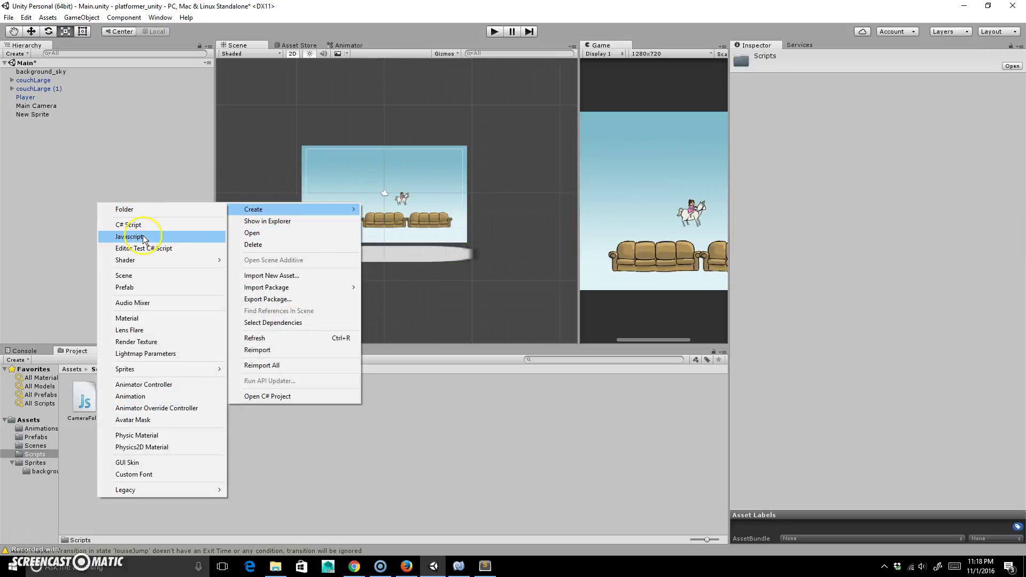
{"action": "left_click", "coordinate": [143, 236]}
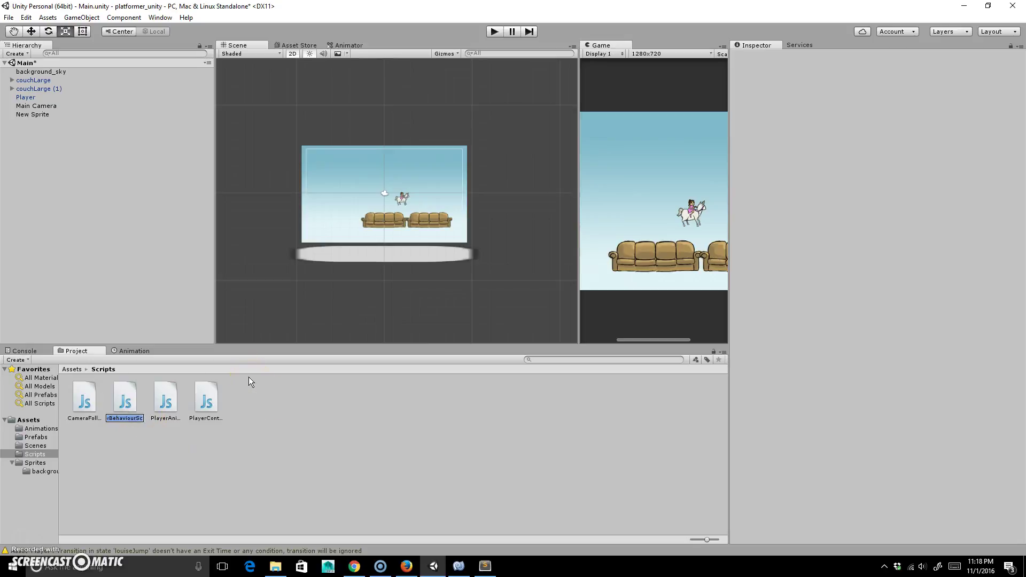
{"action": "type", "text": "DeathBo"}
{"action": "type", "text": "xSc"}
{"action": "type", "text": "ript"}
{"action": "key", "text": "Return"}
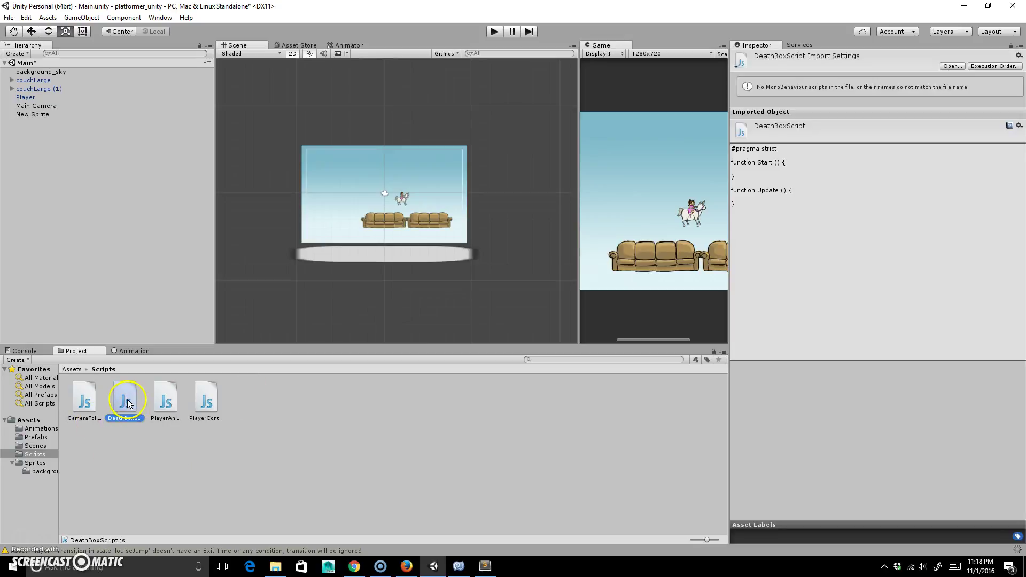
{"action": "left_click", "coordinate": [175, 441]}
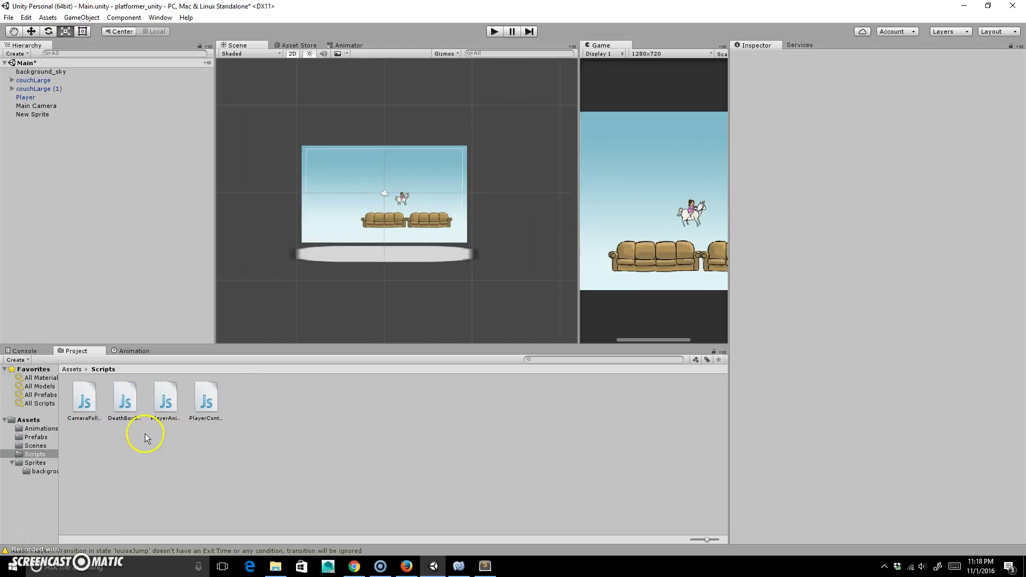
{"action": "left_click", "coordinate": [126, 396]}
- Attach DeathBoxScript to the New Sprite object and rename the object DeathBox
{"action": "left_click_drag", "start_coordinate": [128, 404], "coordinate": [40, 116]}
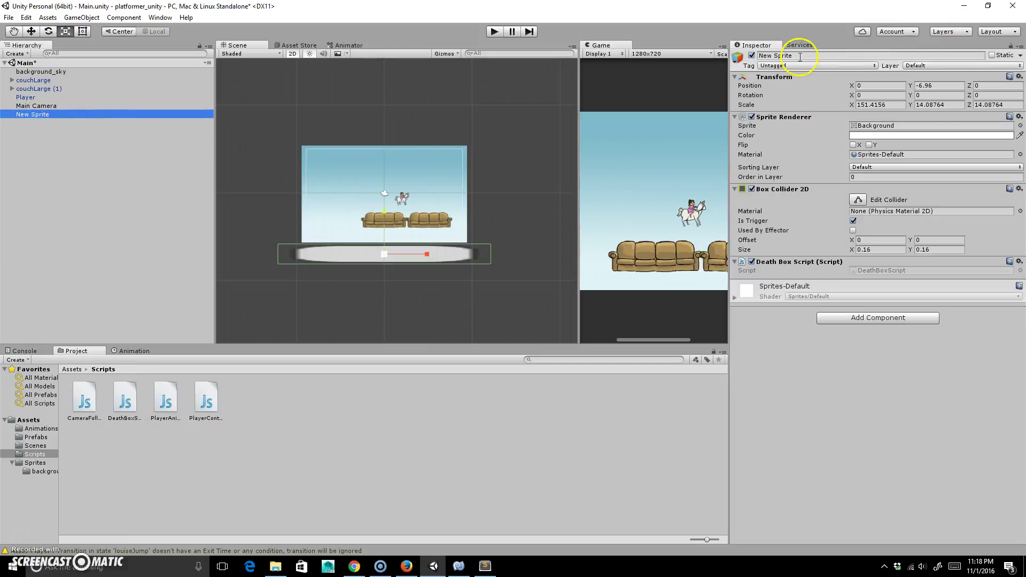
{"action": "left_click", "coordinate": [800, 57]}
{"action": "type", "text": "De"}
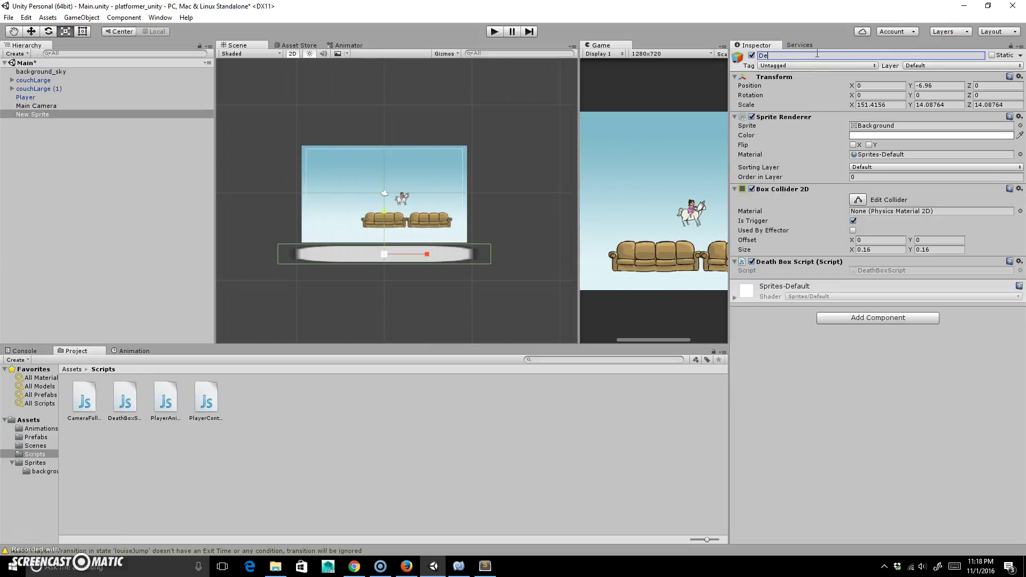
{"action": "type", "text": "athBox"}
{"action": "key", "text": "Return"}
{"action": "left_click", "coordinate": [128, 402]}
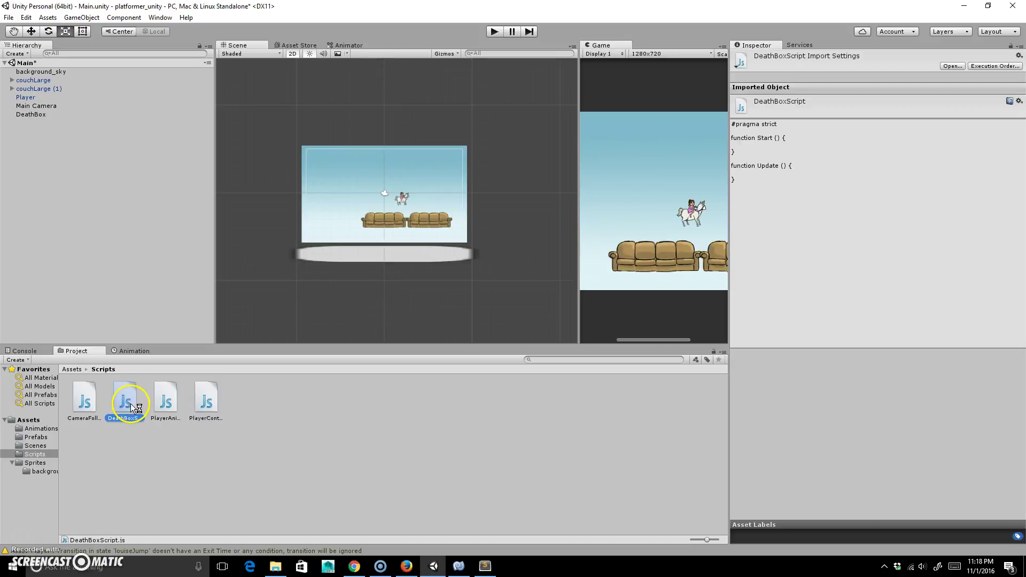
- Open DeathBoxScript in MonoDevelop and select the default Start and Update functions
{"action": "double_click", "coordinate": [146, 412]}
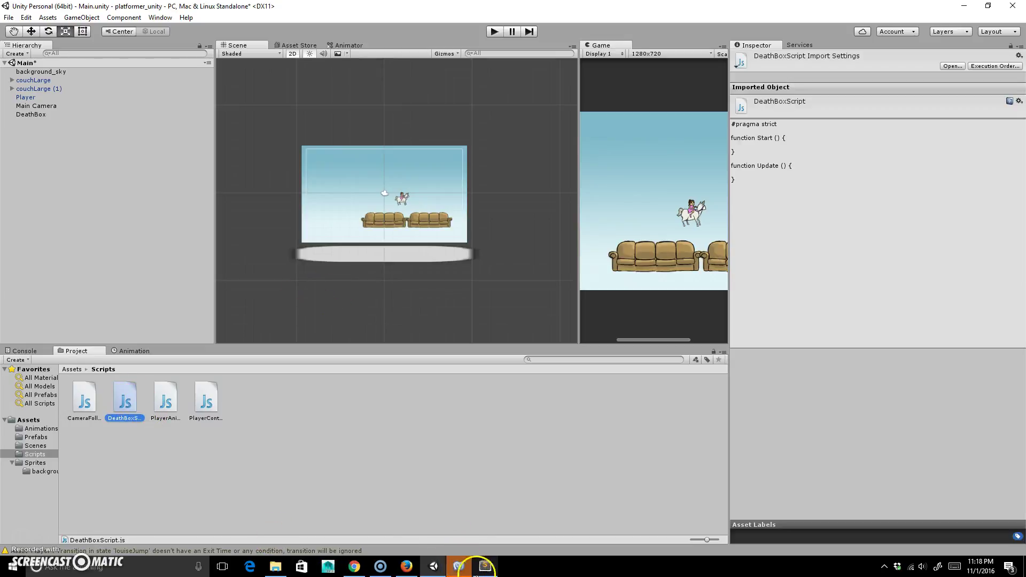
{"action": "left_click", "coordinate": [459, 566]}
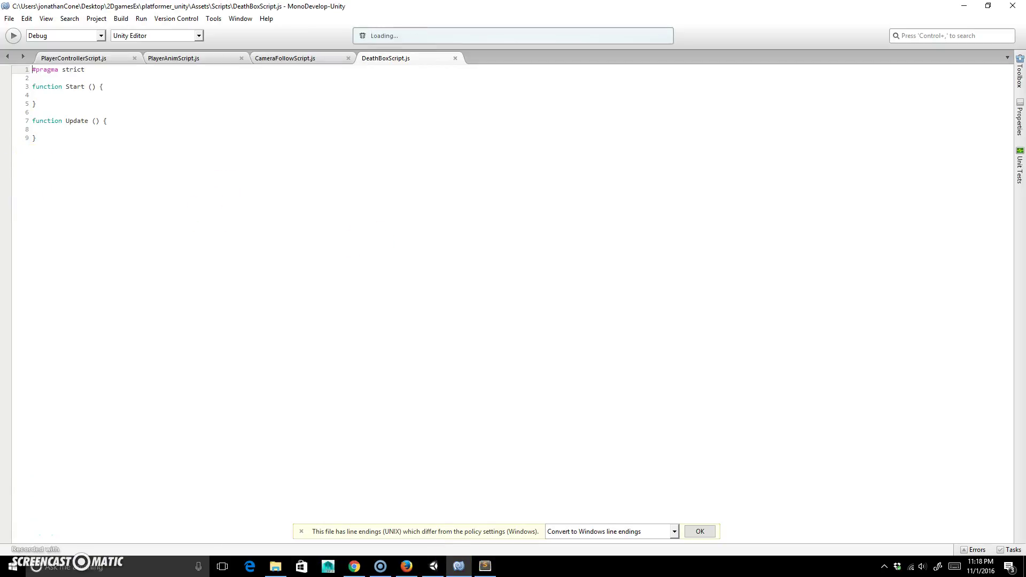
{"action": "left_click_drag", "start_coordinate": [35, 139], "coordinate": [30, 87]}
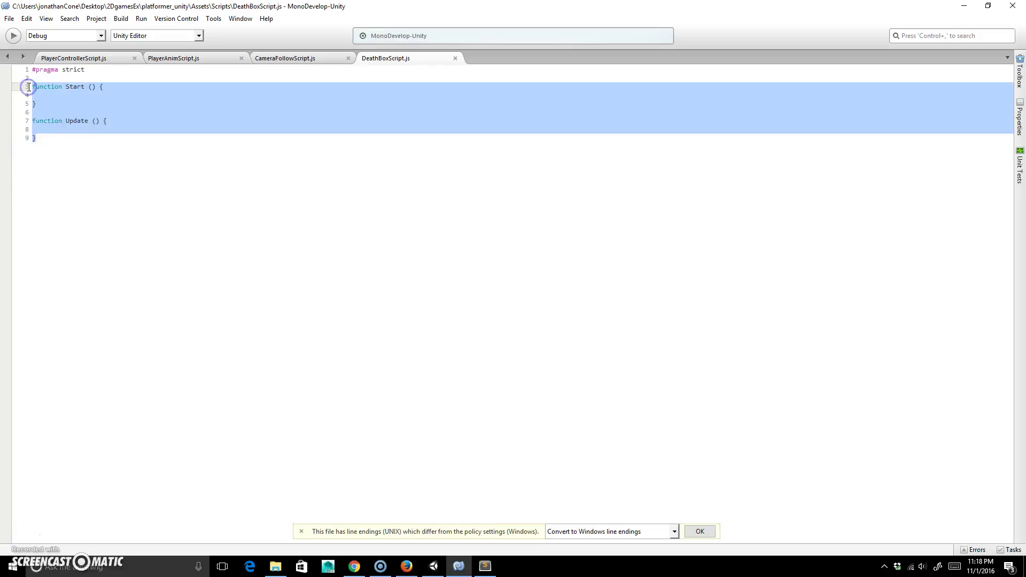
{"action": "left_click_drag", "start_coordinate": [76, 154], "coordinate": [64, 86]}
- Replace them with an empty OnTriggerEnter2D (other : Collider2D) { } function and return to Unity
{"action": "type", "text": "On"}
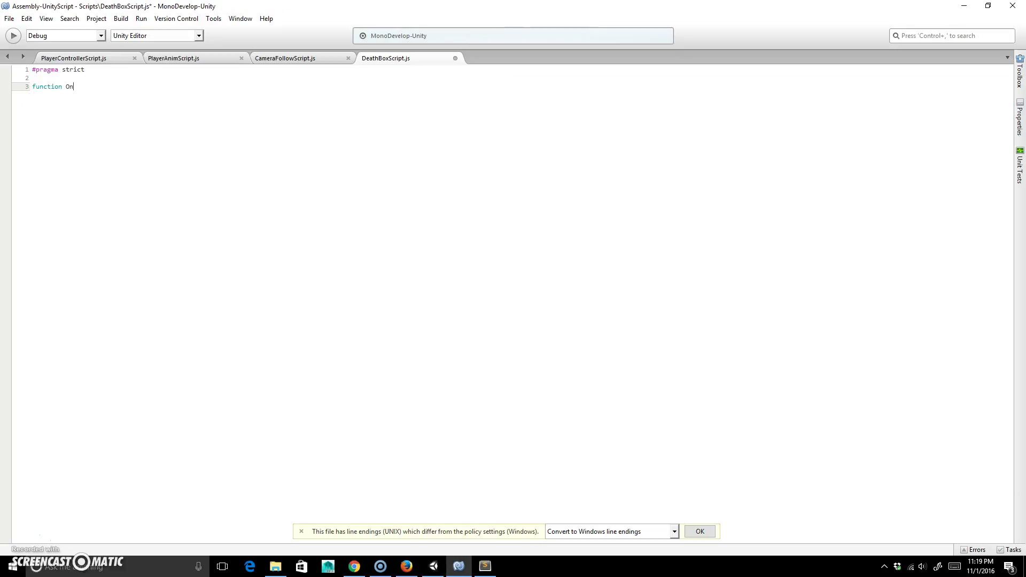
{"action": "type", "text": "TriggerEnter2D (other : Collider2D"}
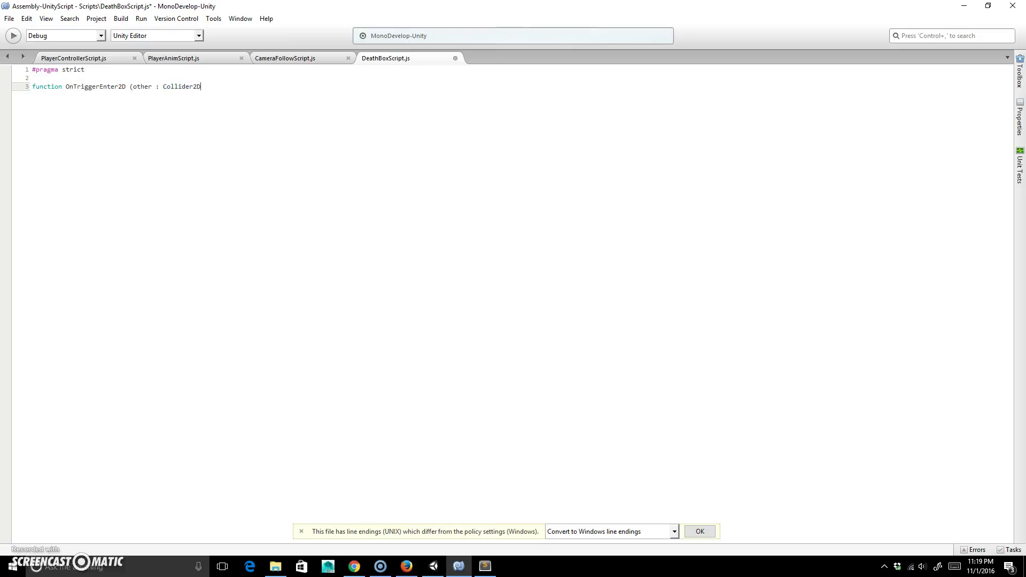
{"action": "type", "text": ")"}
{"action": "key", "text": "Return"}
{"action": "type", "text": "{"}
{"action": "key", "text": "Return"}
{"action": "key", "text": "Return"}
{"action": "type", "text": "}"}
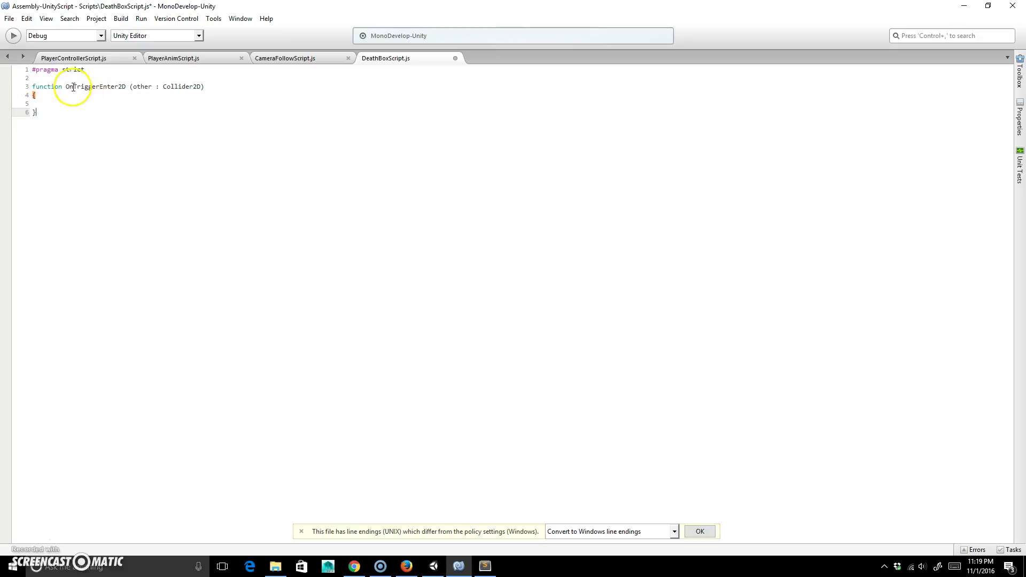
{"action": "triple_click", "coordinate": [98, 80]}
{"action": "left_click", "coordinate": [109, 80]}
{"action": "left_click_drag", "start_coordinate": [66, 86], "coordinate": [128, 86]}
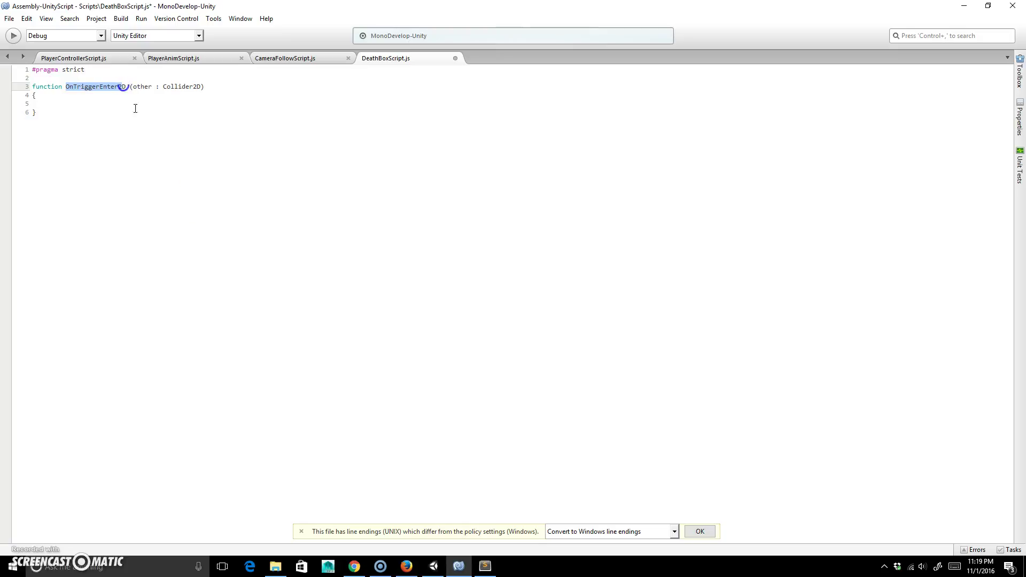
{"action": "left_click", "coordinate": [433, 566]}
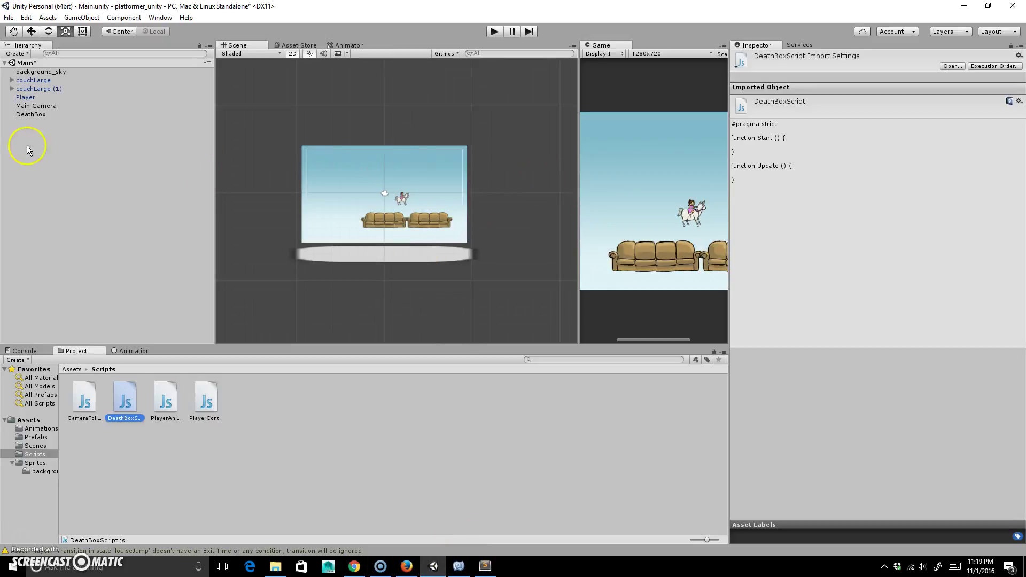
- Select DeathBox and confirm its Box Collider 2D has Is Trigger enabled
{"action": "left_click", "coordinate": [31, 114]}
{"action": "left_click", "coordinate": [854, 220]}
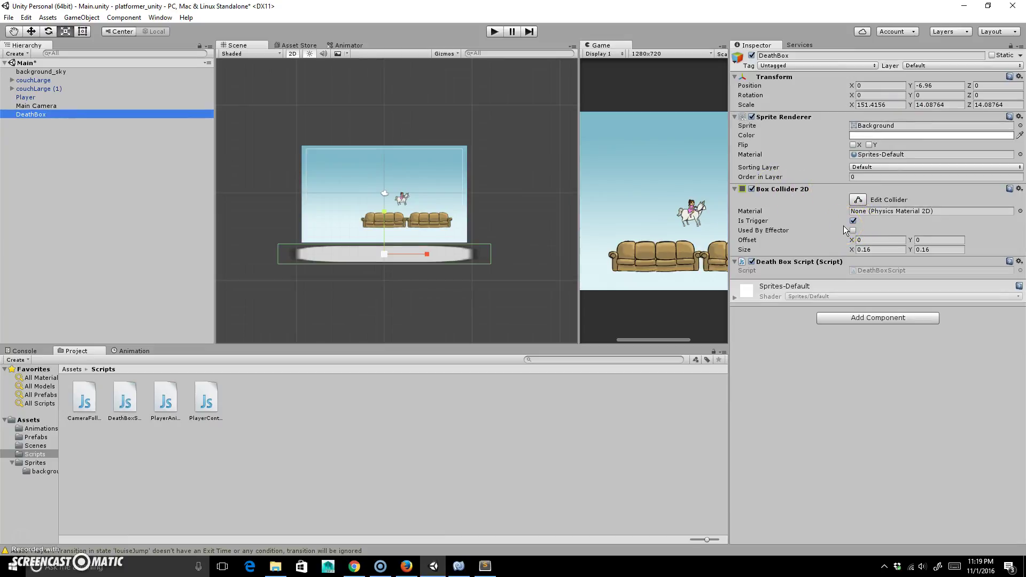
{"action": "left_click", "coordinate": [444, 229]}
- Add Destroy(other.gameObject); inside OnTriggerEnter2D and save DeathBoxScript
{"action": "left_click", "coordinate": [460, 568]}
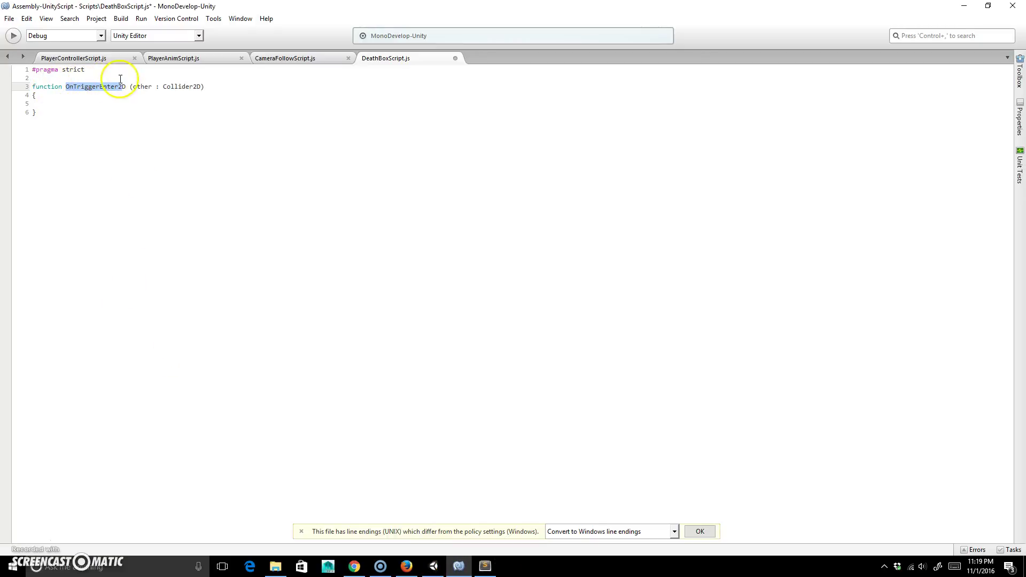
{"action": "left_click_drag", "start_coordinate": [164, 86], "coordinate": [203, 86]}
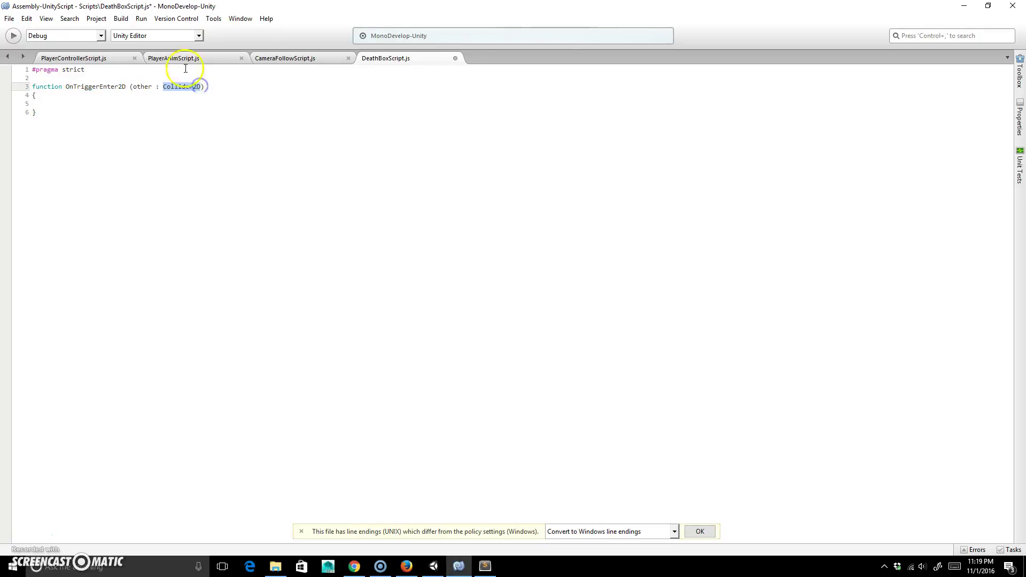
{"action": "left_click_drag", "start_coordinate": [131, 86], "coordinate": [152, 86]}
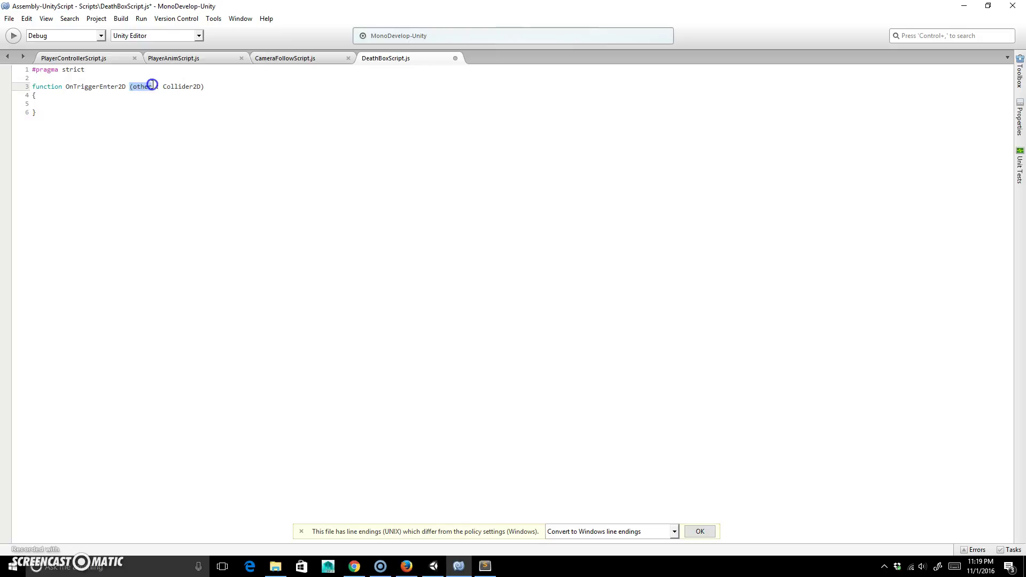
{"action": "left_click", "coordinate": [78, 103]}
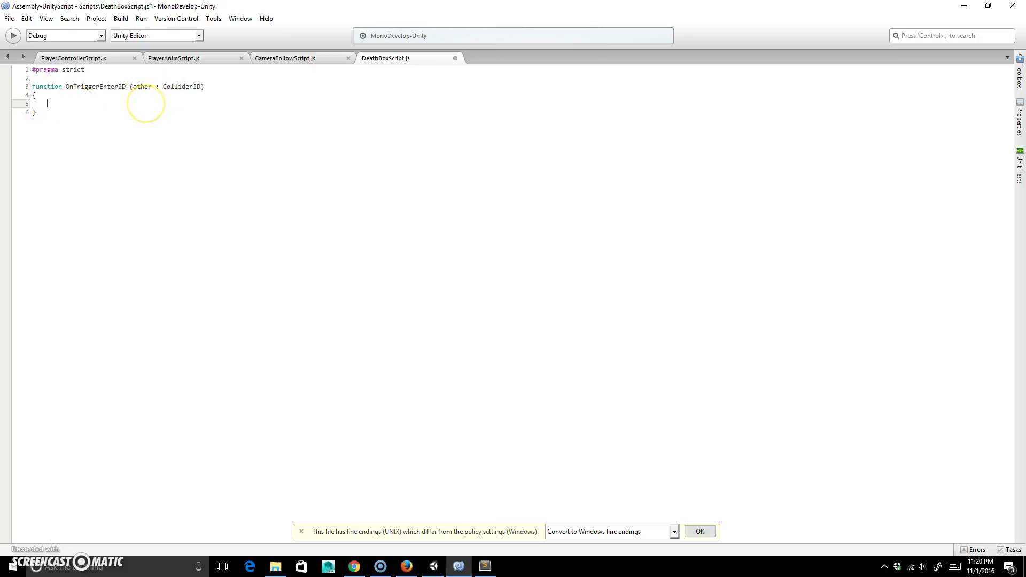
{"action": "type", "text": "Destro"}
{"action": "type", "text": "y(other"}
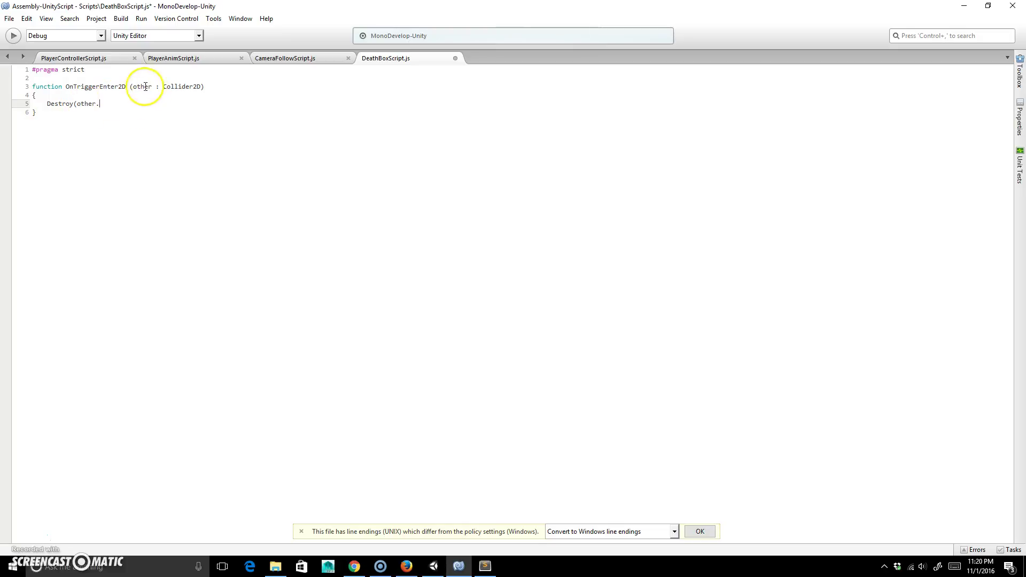
{"action": "type", "text": ".gameObject);"}
{"action": "key", "text": "ctrl+s"}
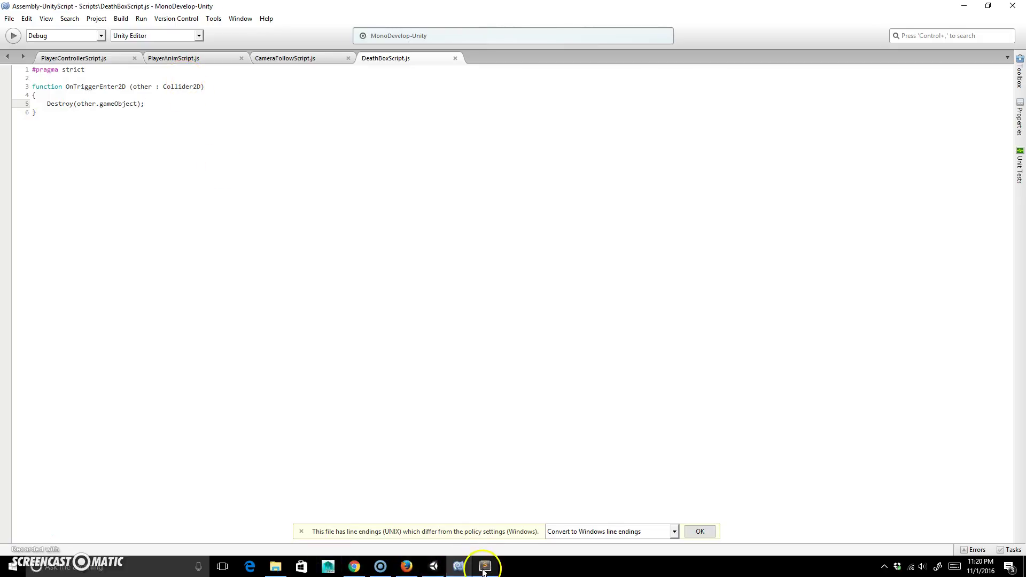
{"action": "left_click", "coordinate": [435, 568]}
{"action": "left_click", "coordinate": [300, 437]}
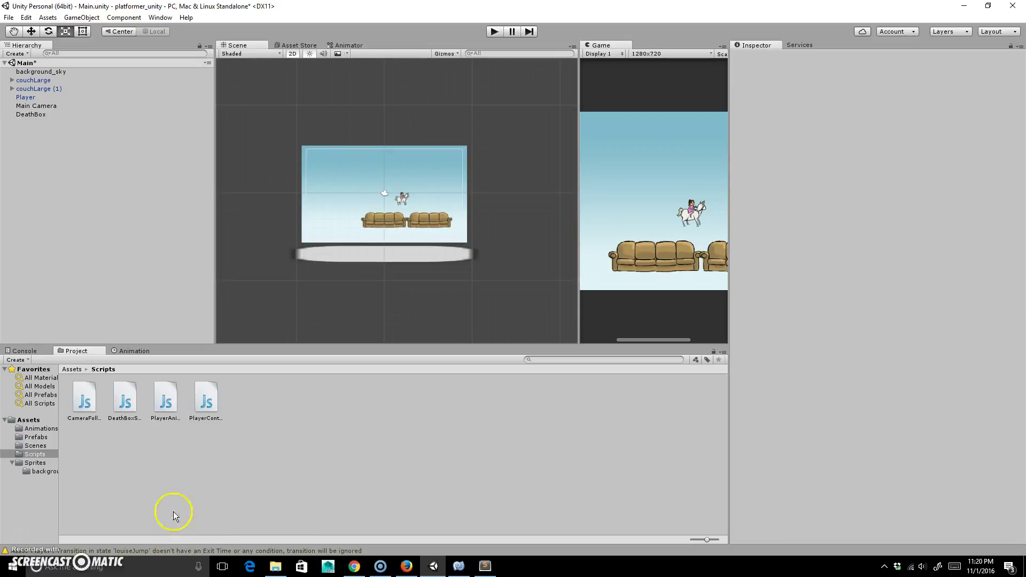
{"action": "left_click", "coordinate": [493, 31]}
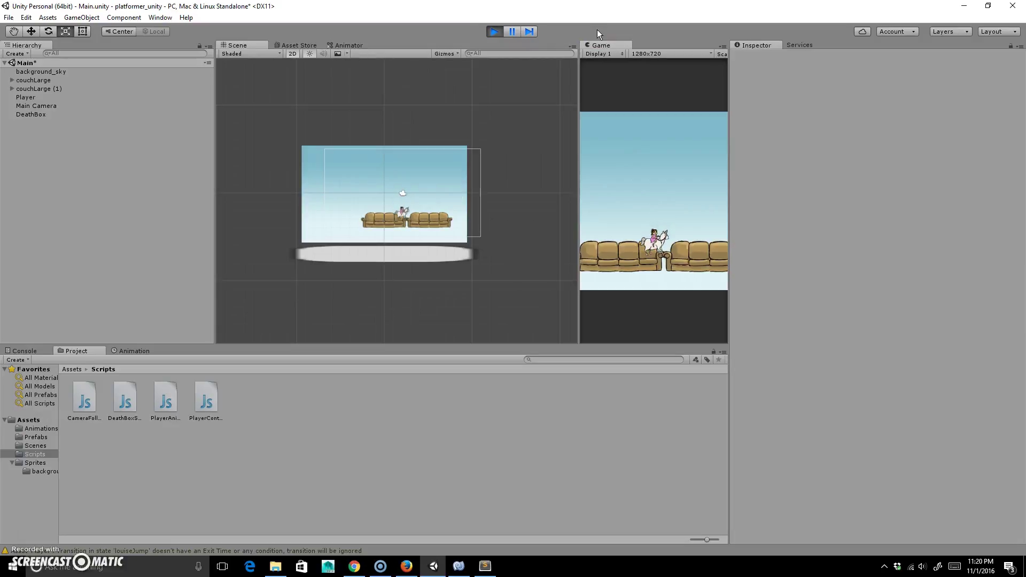
{"action": "key", "text": "Left"}
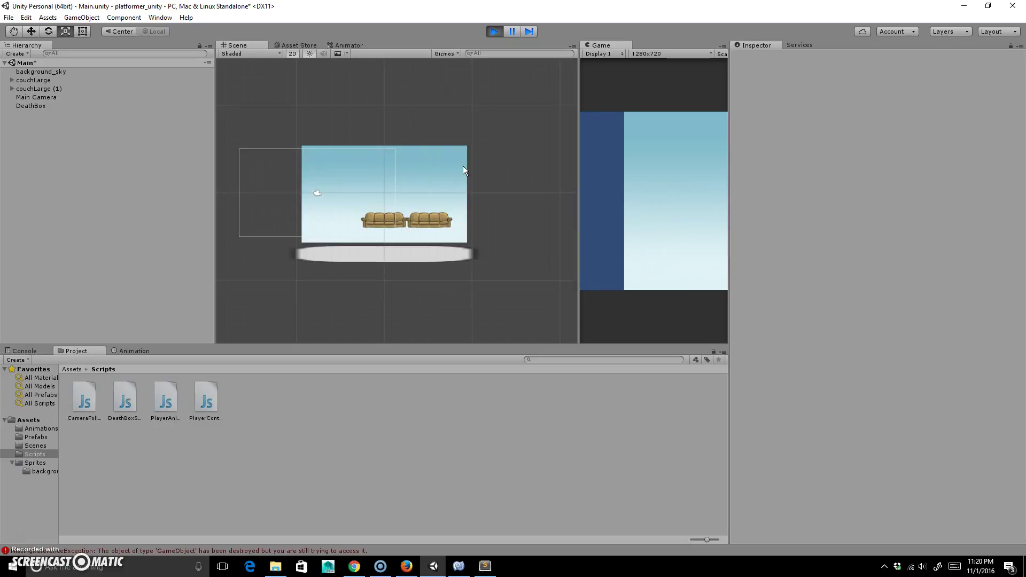
{"action": "left_click", "coordinate": [493, 32]}
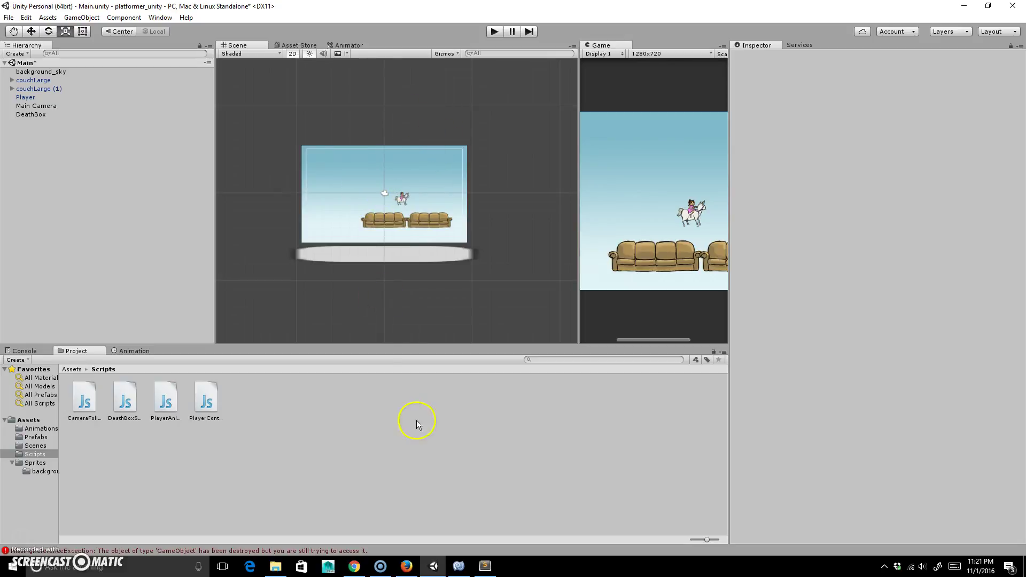
- Switch back to Unity and return to the top-level Assets folder in the Project panel
{"action": "key", "text": "alt+Tab"}
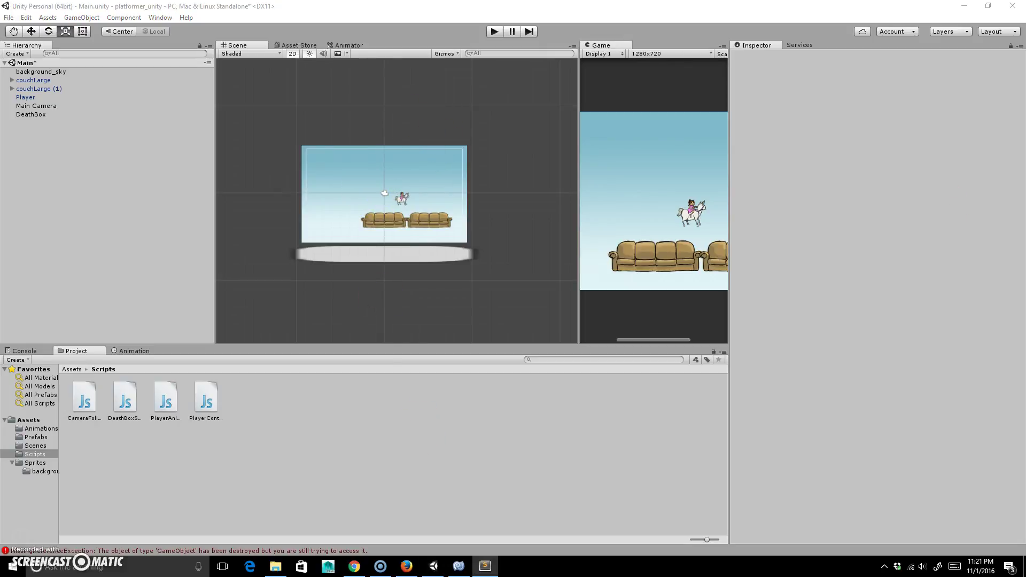
{"action": "key", "text": "alt+Tab"}
{"action": "left_click", "coordinate": [126, 190]}
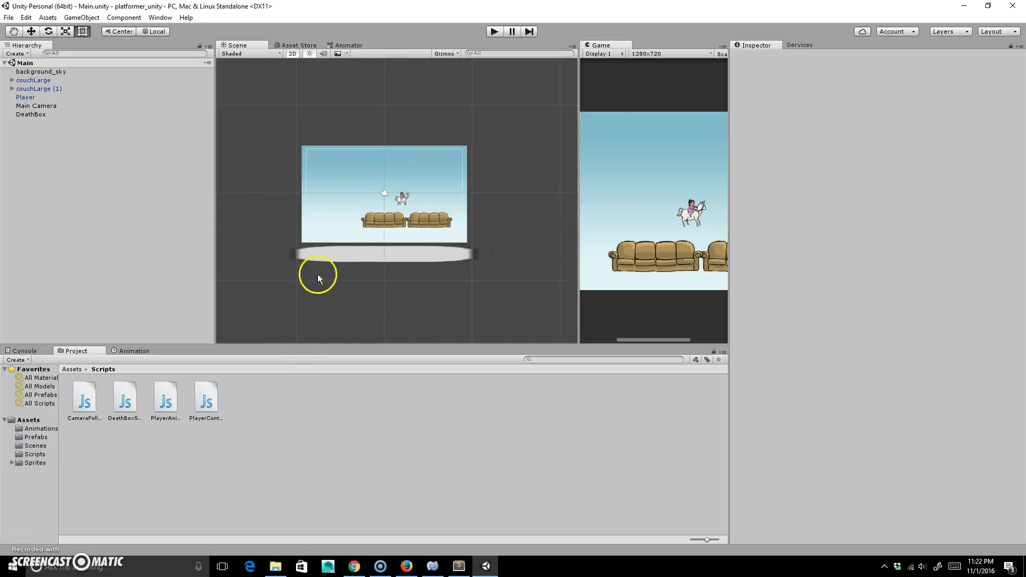
{"action": "left_click", "coordinate": [72, 369]}
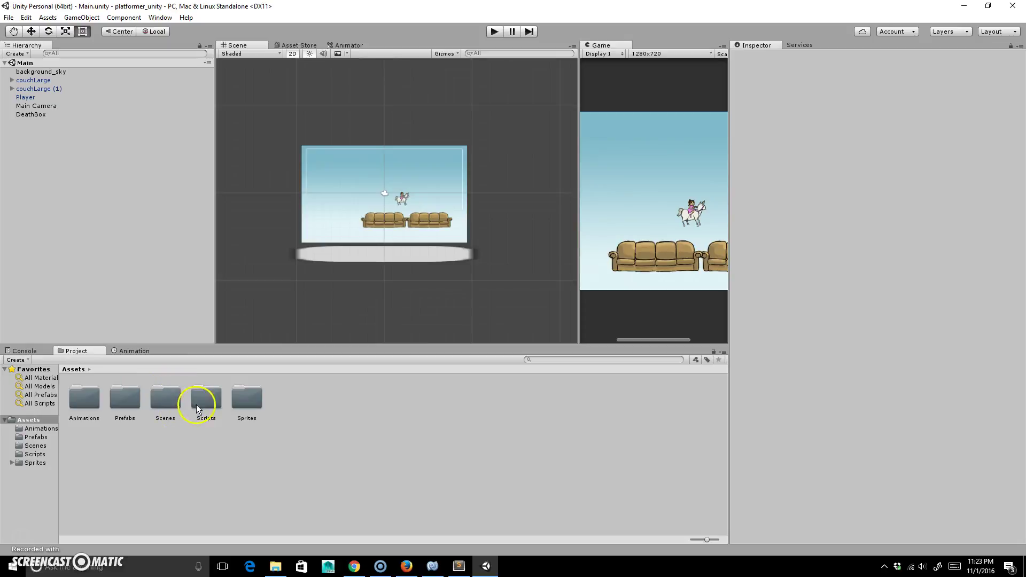
- Drag the Dragon prefab from the Prefabs folder into the scene Hierarchy
{"action": "double_click", "coordinate": [124, 396]}
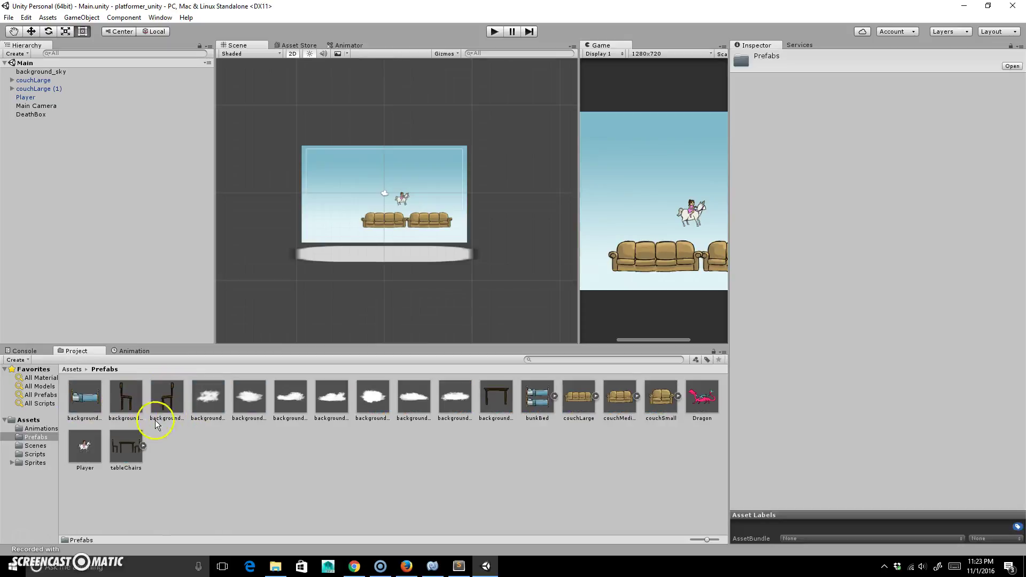
{"action": "left_click", "coordinate": [705, 400]}
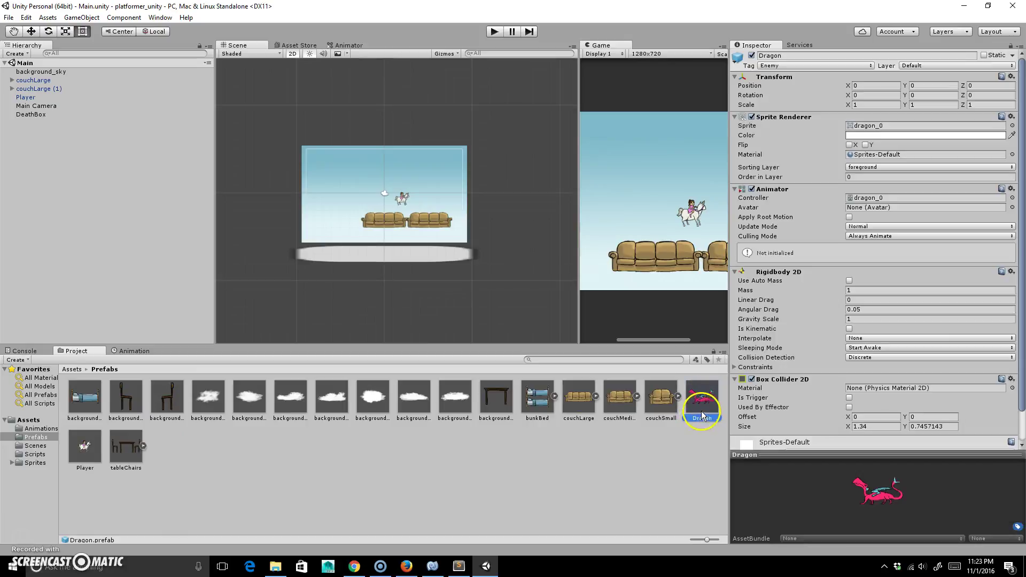
{"action": "left_click_drag", "start_coordinate": [705, 400], "coordinate": [41, 201]}
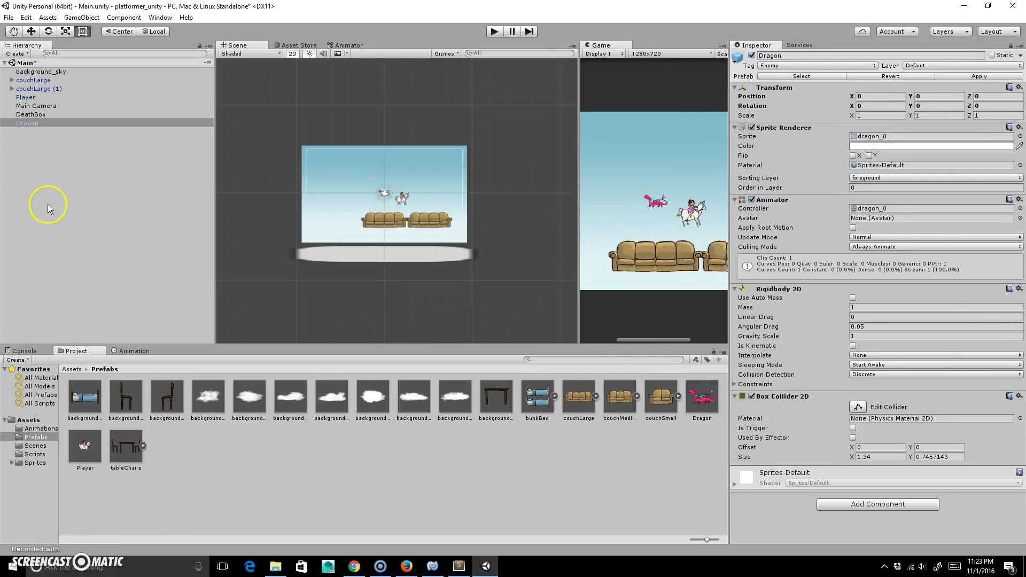
{"action": "left_click", "coordinate": [17, 172]}
- Create a new empty GameObject in the scene
{"action": "left_click", "coordinate": [15, 53]}
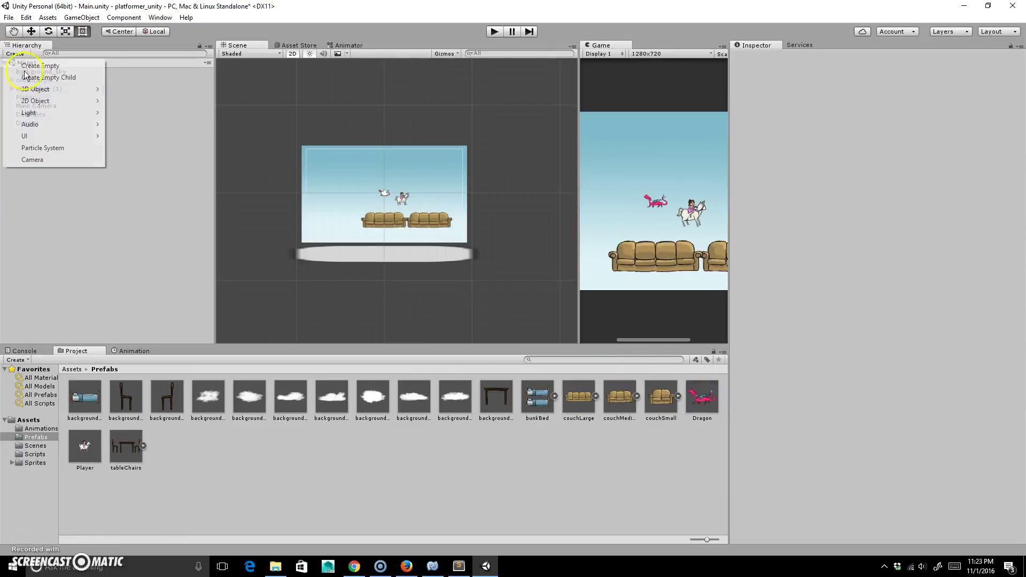
{"action": "left_click", "coordinate": [54, 67]}
{"action": "left_click", "coordinate": [822, 56]}
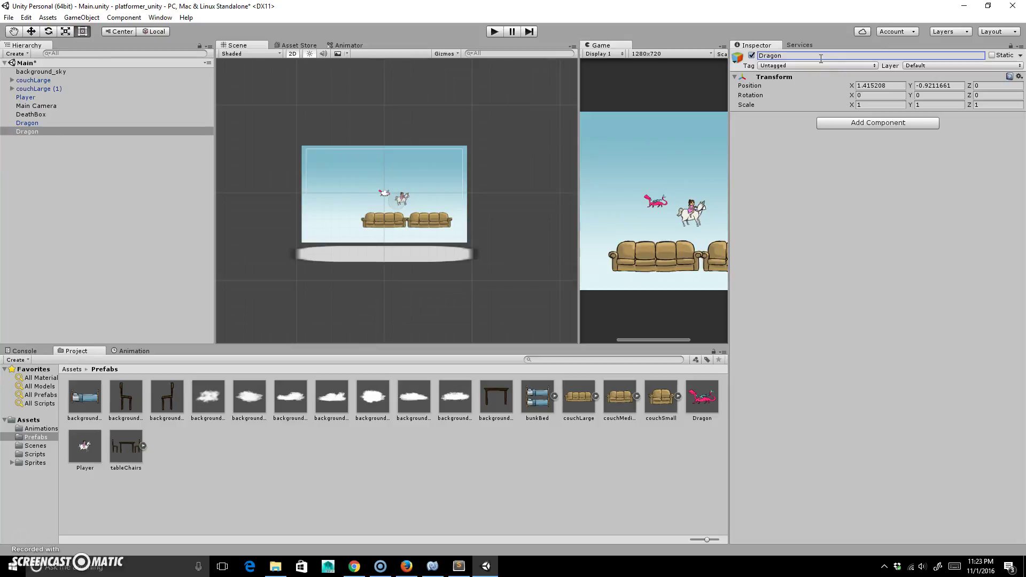
- Drag the Dragon enemy instance onto the empty Dragon object so it becomes its child
{"action": "left_click", "coordinate": [25, 124]}
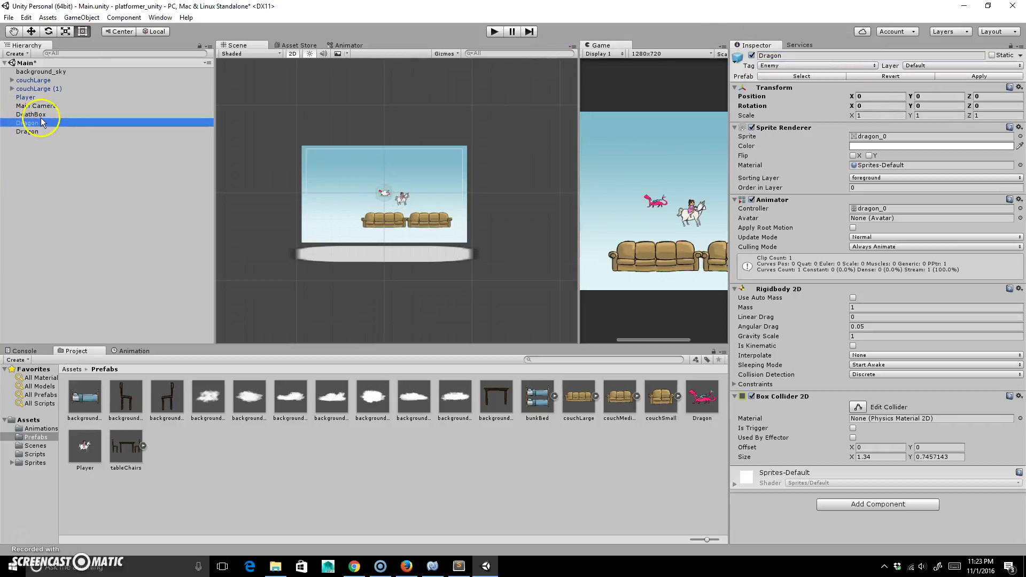
{"action": "left_click_drag", "start_coordinate": [33, 126], "coordinate": [28, 131]}
{"action": "left_click", "coordinate": [27, 124]}
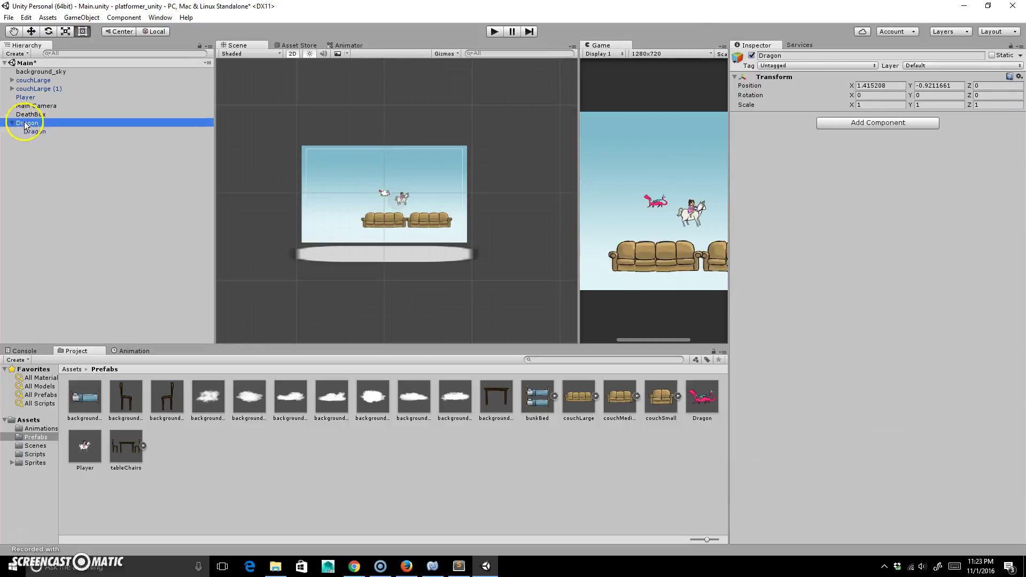
{"action": "left_click", "coordinate": [32, 129]}
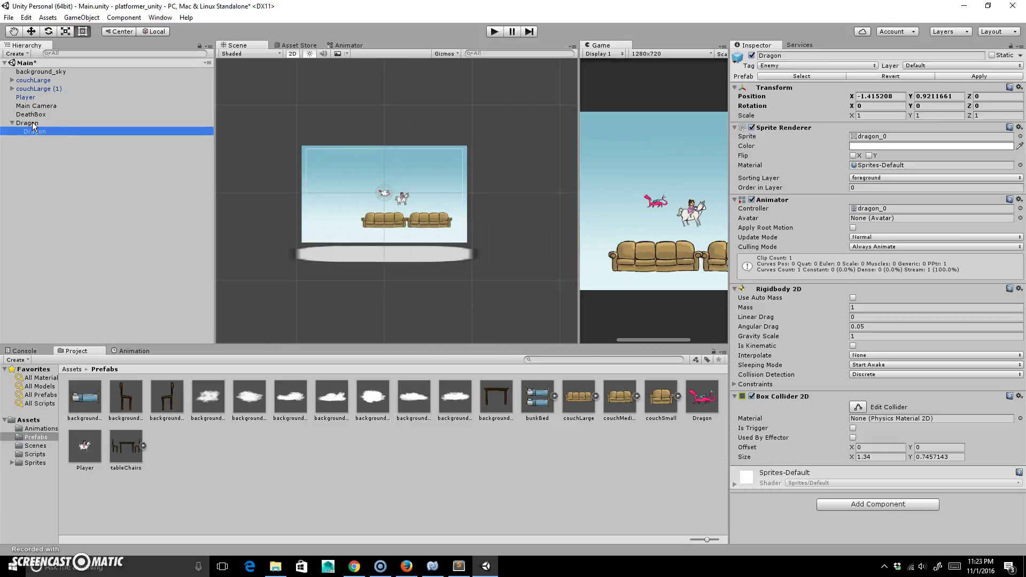
{"action": "left_click", "coordinate": [33, 123]}
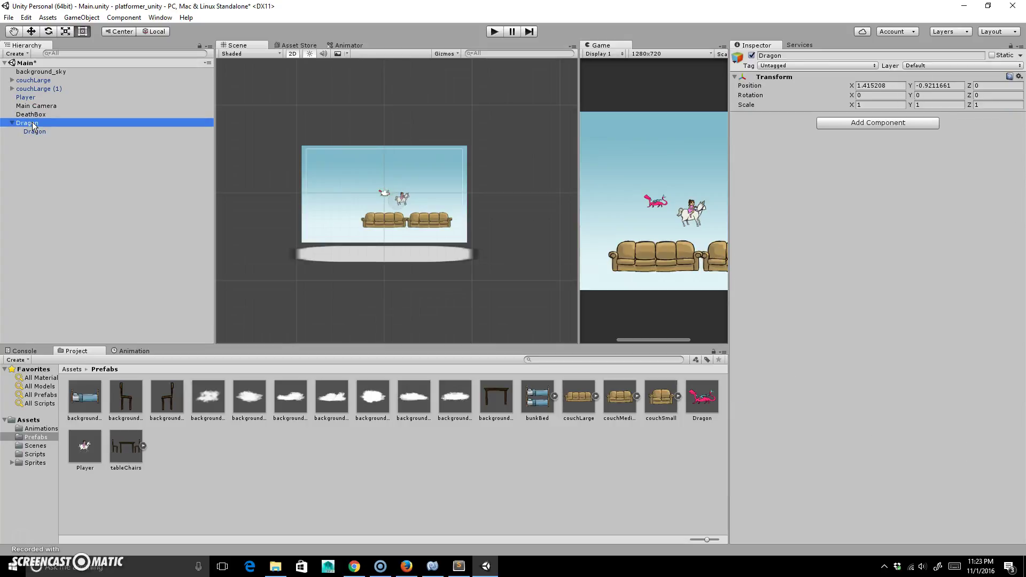
{"action": "left_click", "coordinate": [33, 132]}
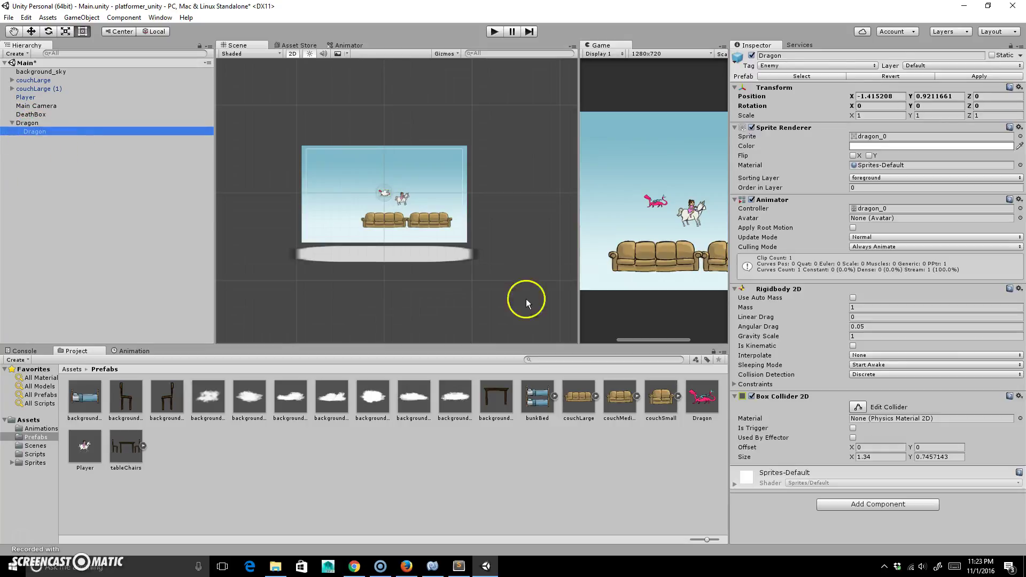
- Copy the child Dragon's Box Collider 2D and paste it onto the parent Dragon
{"action": "left_click", "coordinate": [784, 398]}
{"action": "left_click", "coordinate": [789, 399]}
{"action": "right_click", "coordinate": [794, 398]}
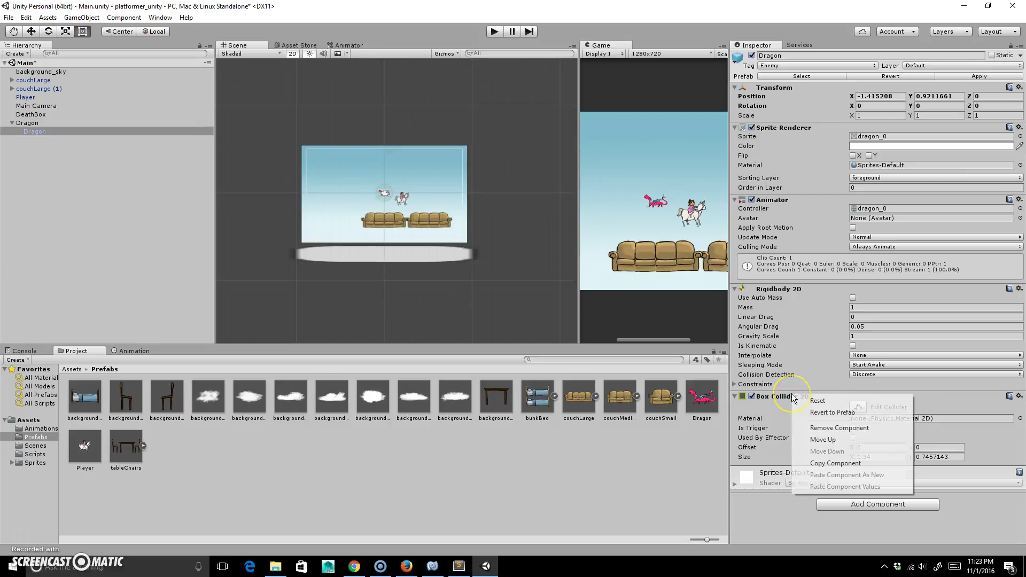
{"action": "left_click", "coordinate": [855, 463]}
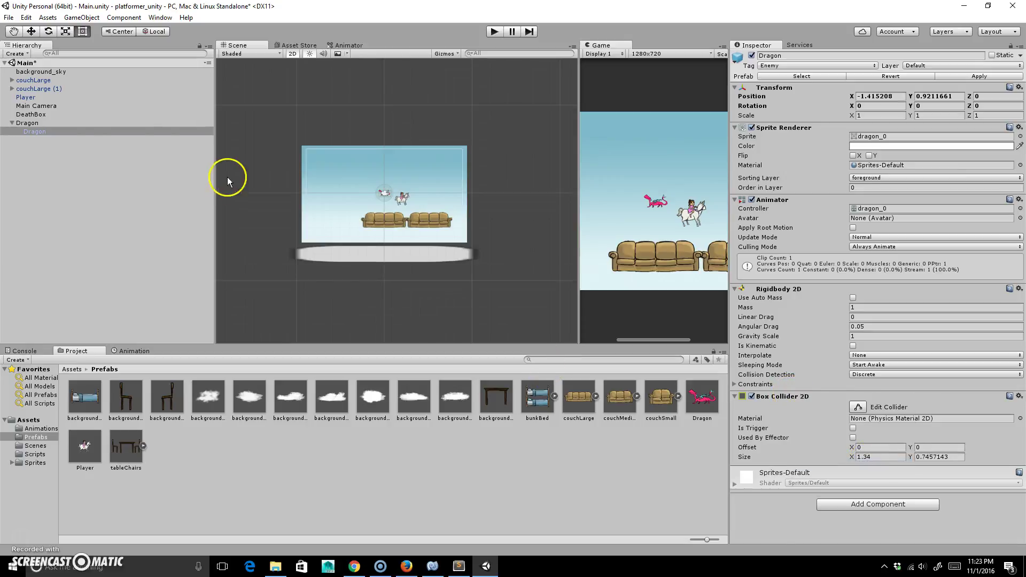
{"action": "left_click", "coordinate": [40, 124]}
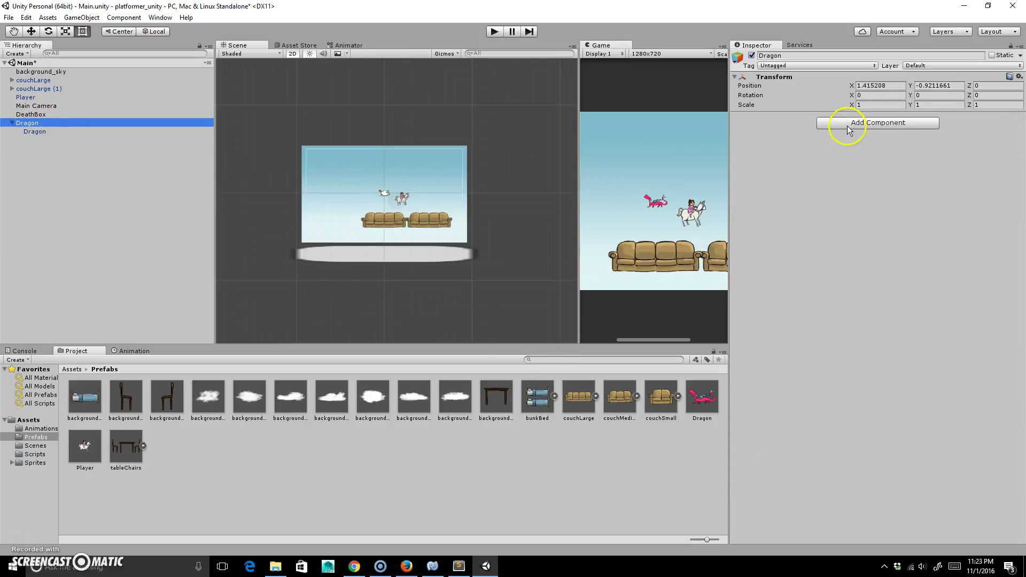
{"action": "left_click", "coordinate": [802, 172]}
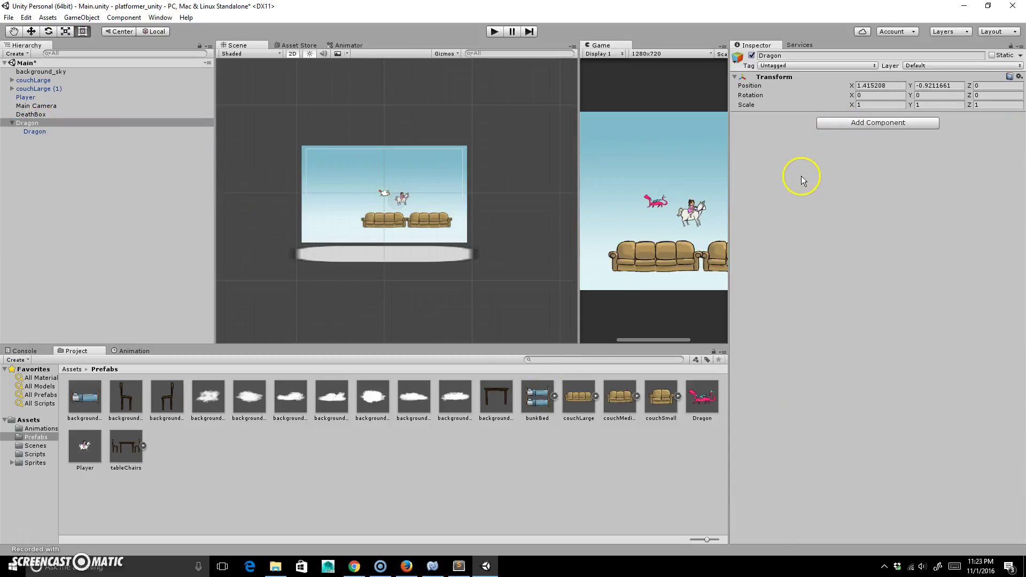
{"action": "left_click", "coordinate": [859, 124]}
{"action": "left_click", "coordinate": [795, 126]}
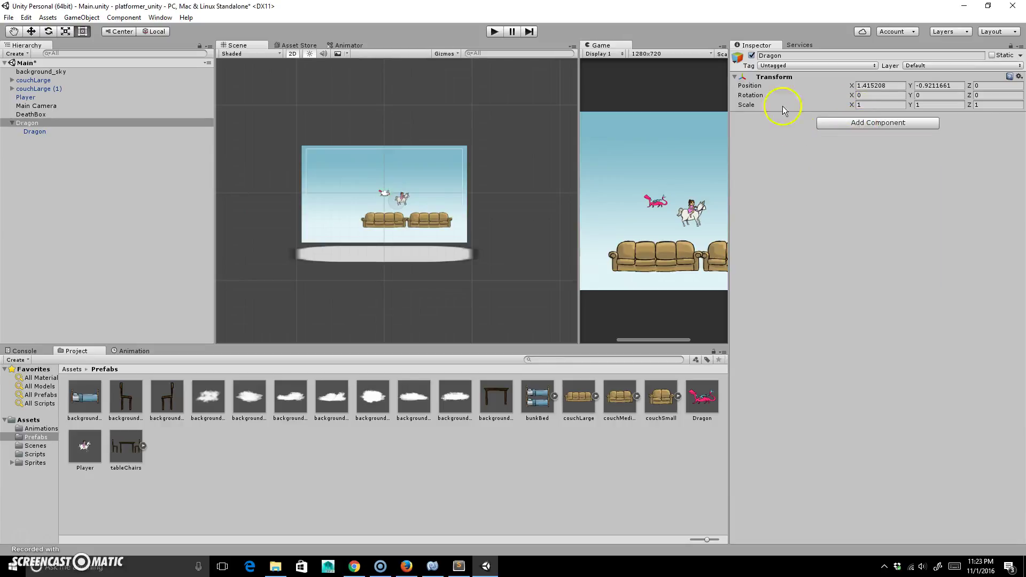
{"action": "right_click", "coordinate": [772, 78]}
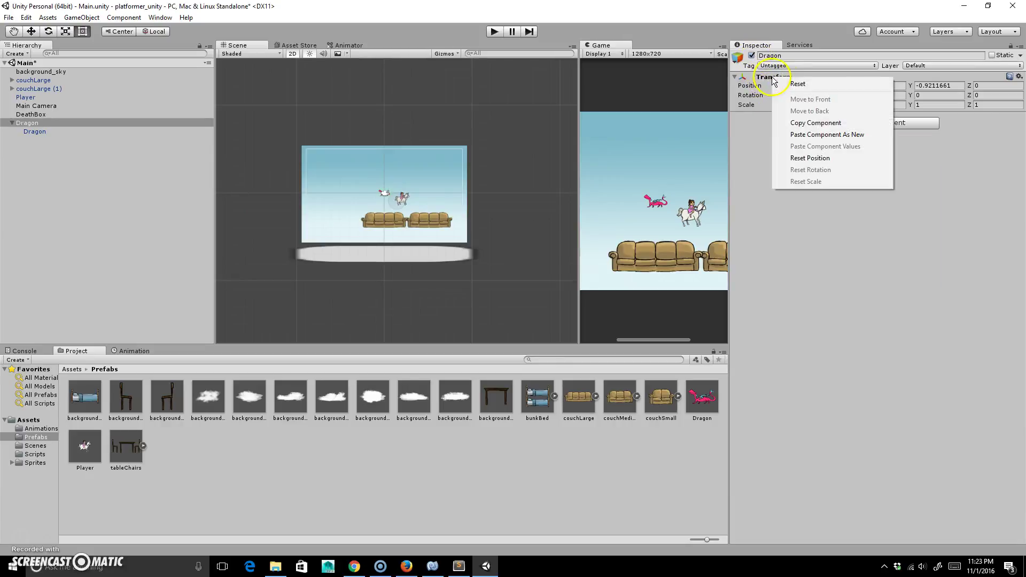
{"action": "left_click", "coordinate": [828, 135]}
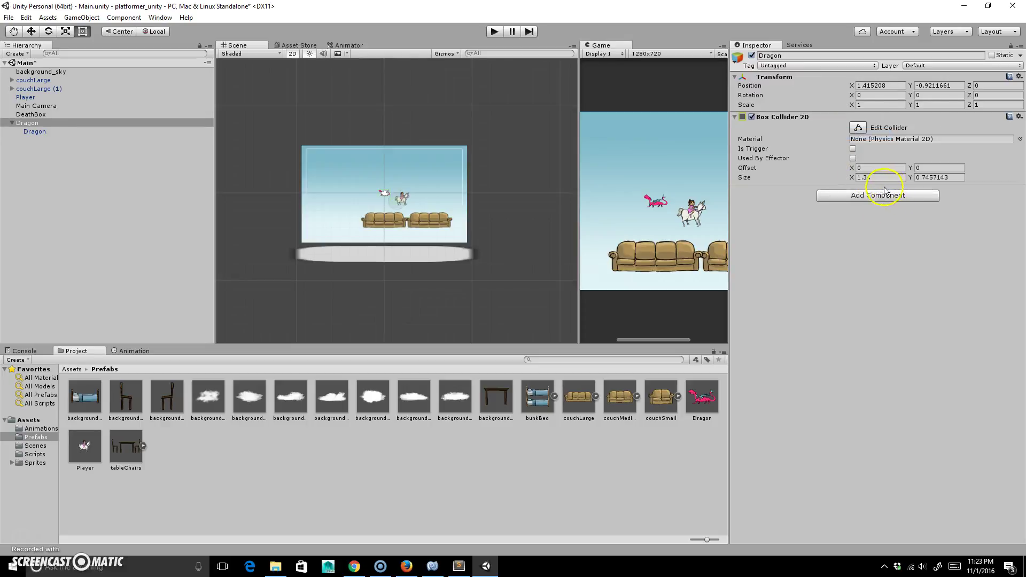
{"action": "scroll", "coordinate": [393, 206], "scroll_direction": "up", "scroll_amount": 8}
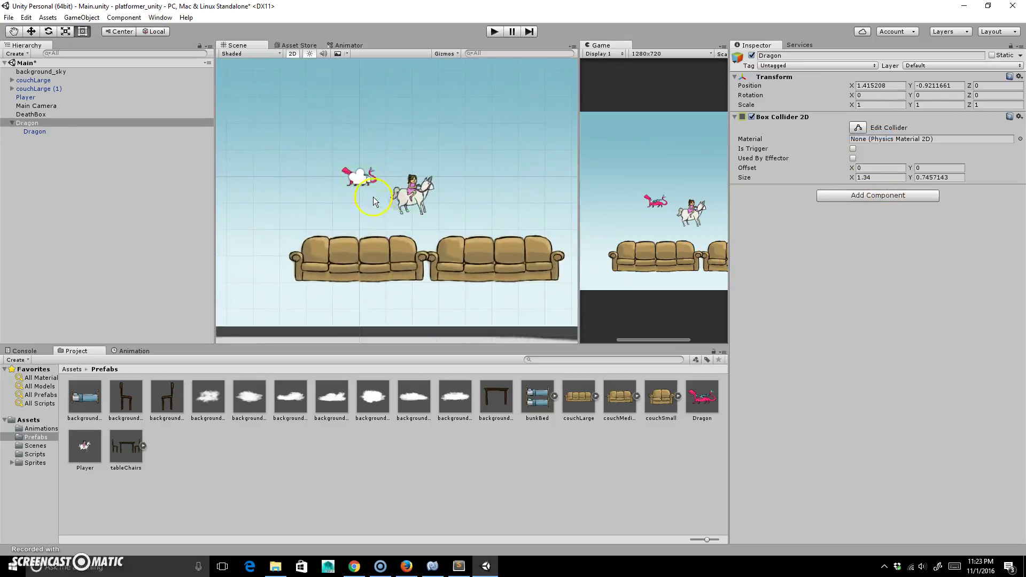
{"action": "scroll", "coordinate": [374, 203], "scroll_direction": "up", "scroll_amount": 2}
- Remove the Box Collider 2D component from the child Dragon sprite
{"action": "left_click", "coordinate": [37, 132]}
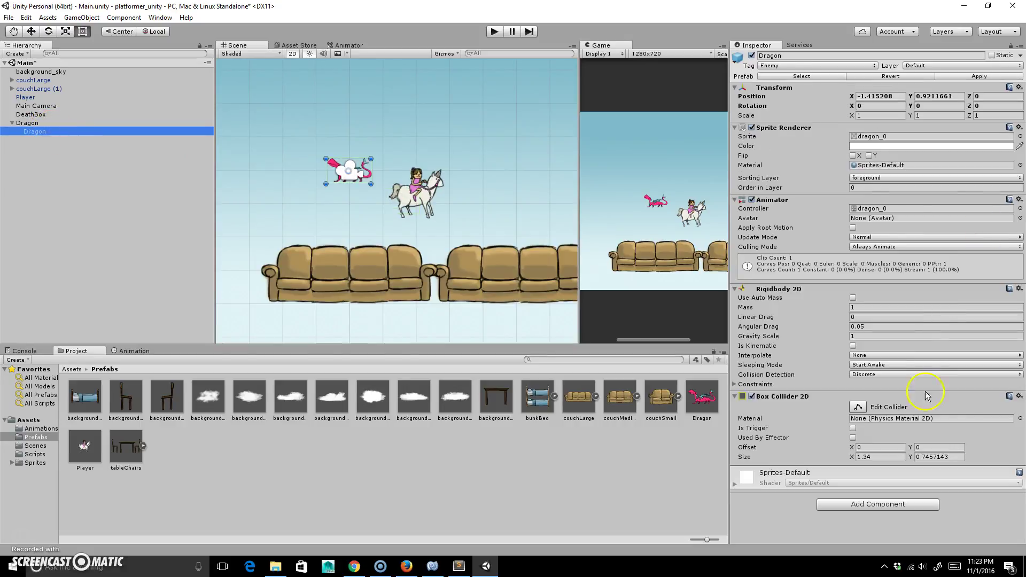
{"action": "right_click", "coordinate": [784, 397]}
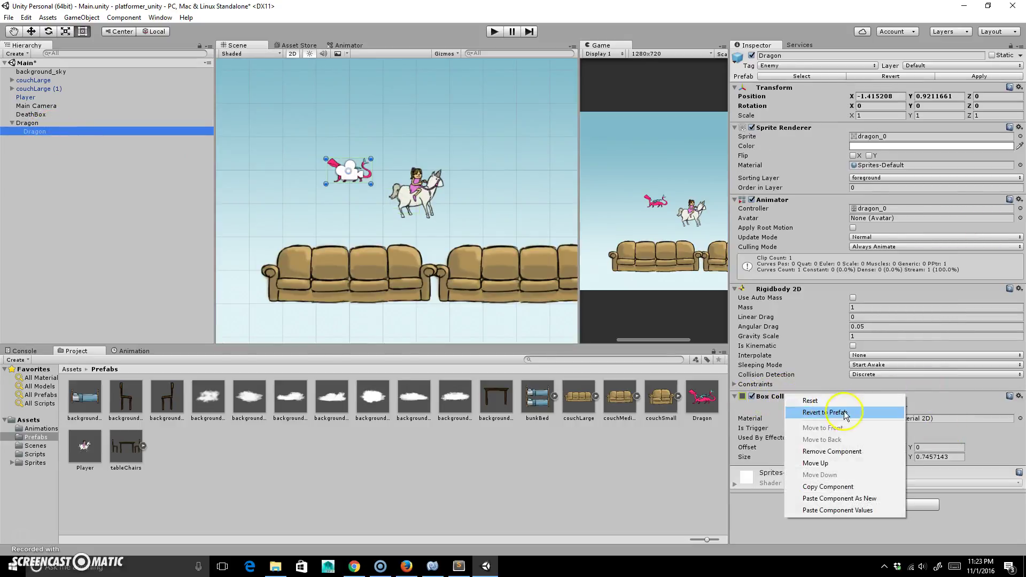
{"action": "left_click", "coordinate": [843, 452]}
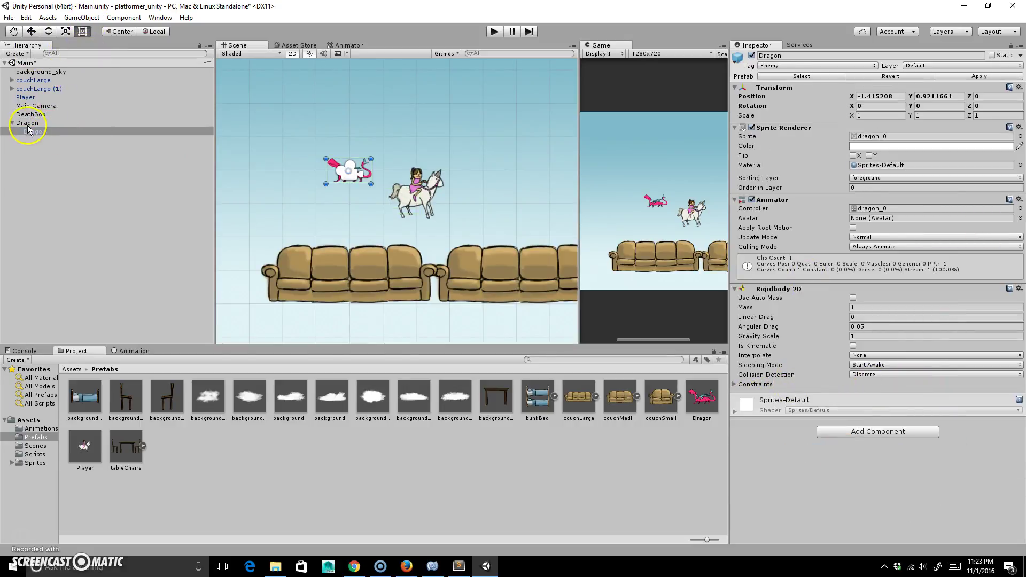
{"action": "left_click", "coordinate": [30, 125]}
- Drag the parent Dragon into Prefabs, creating Dragon 1, and delete the old Dragon prefab
{"action": "left_click_drag", "start_coordinate": [31, 127], "coordinate": [280, 488]}
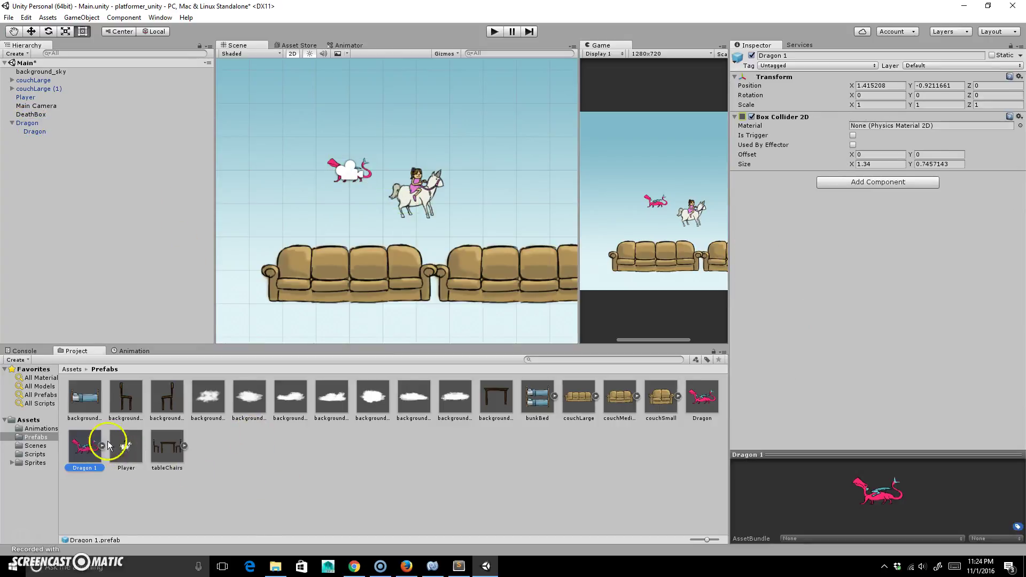
{"action": "left_click", "coordinate": [702, 398]}
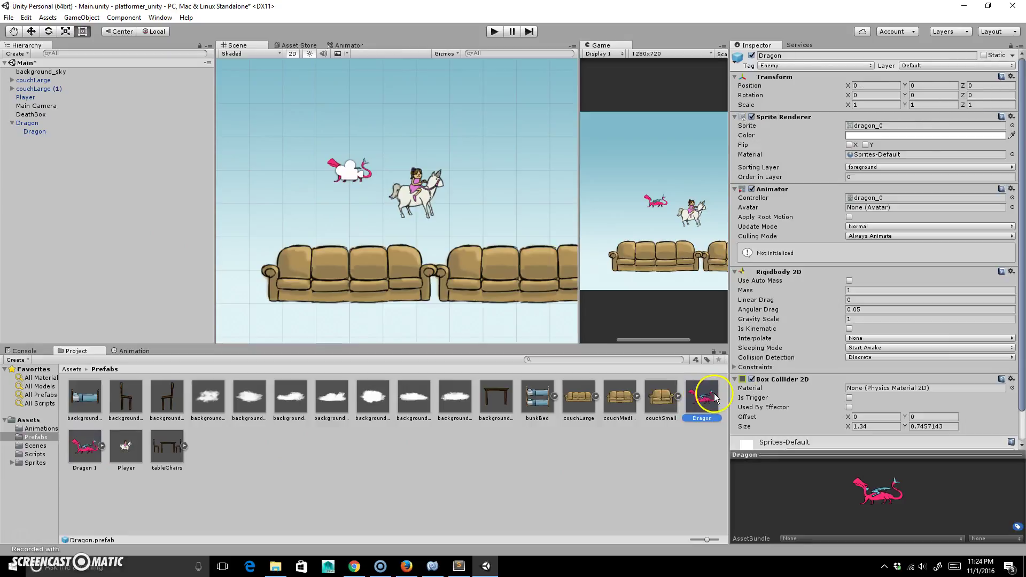
{"action": "key", "text": "Delete"}
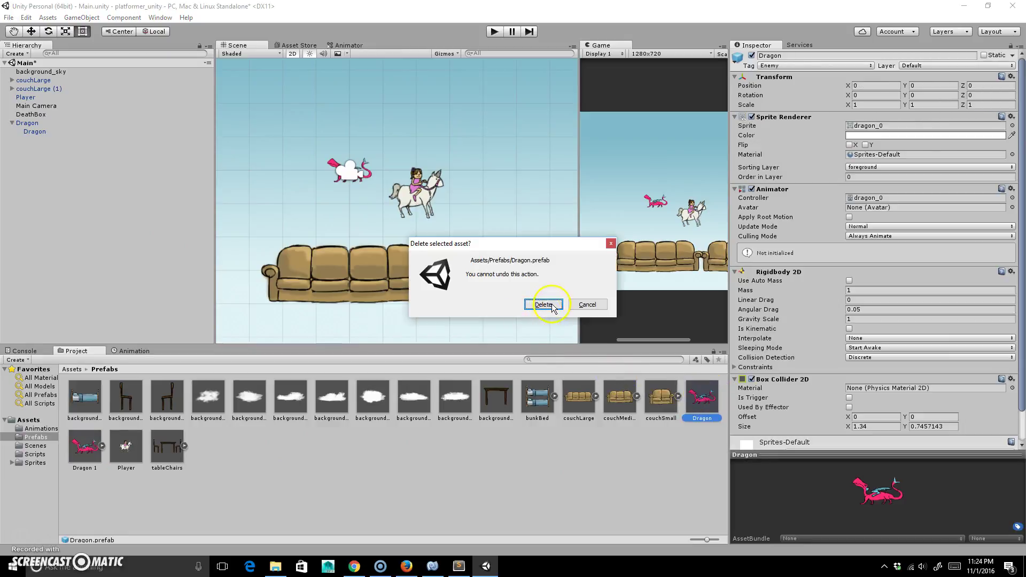
{"action": "left_click", "coordinate": [541, 306]}
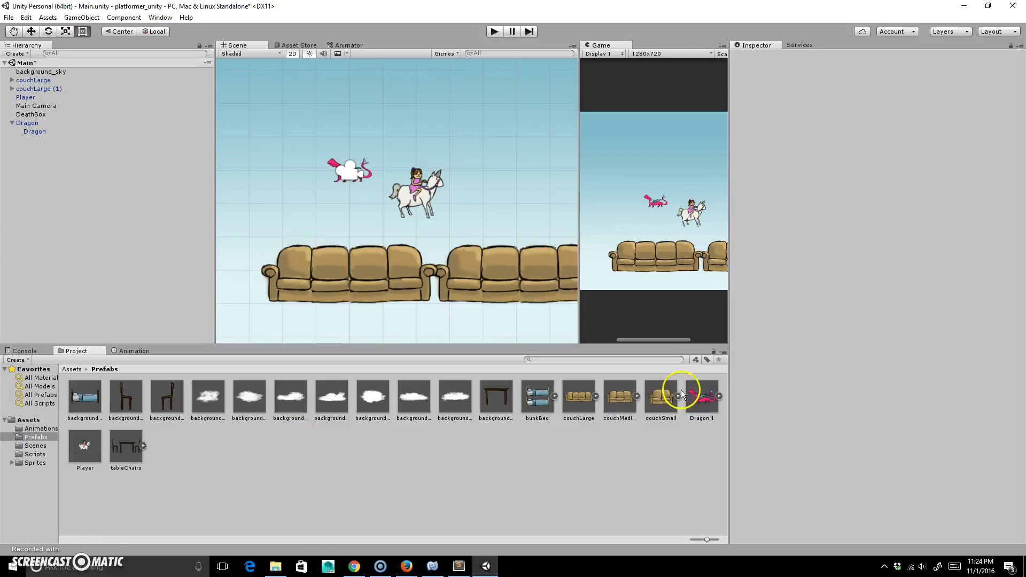
{"action": "left_click", "coordinate": [706, 395]}
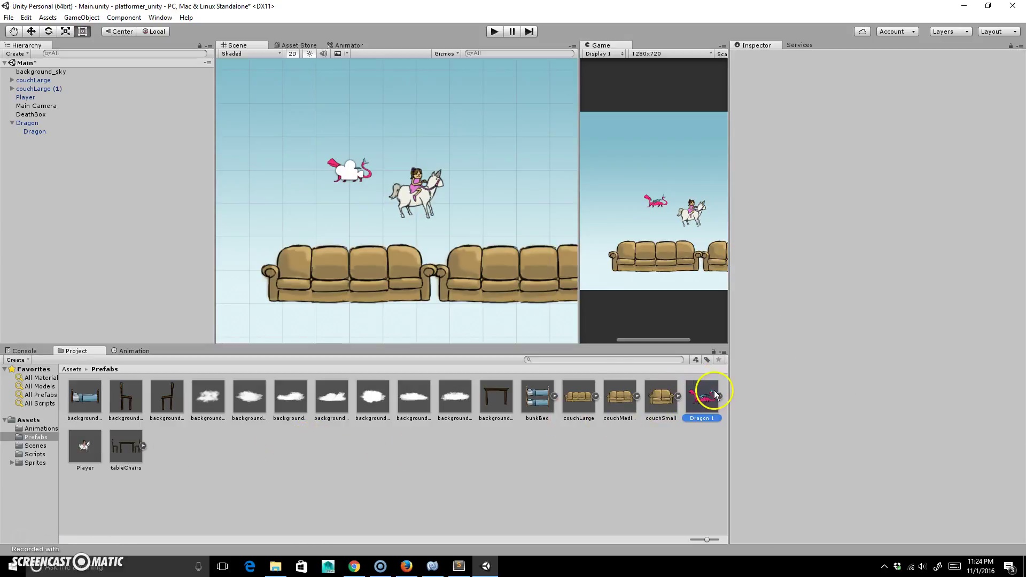
- Select the parent Dragon and toggle collider editing on for it
{"action": "left_click", "coordinate": [26, 123]}
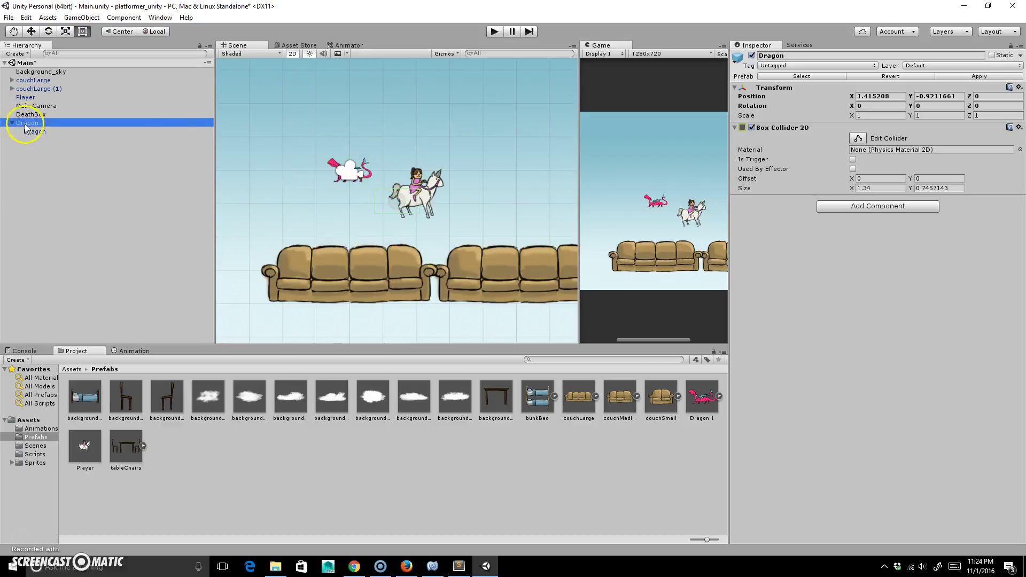
{"action": "left_click", "coordinate": [859, 141]}
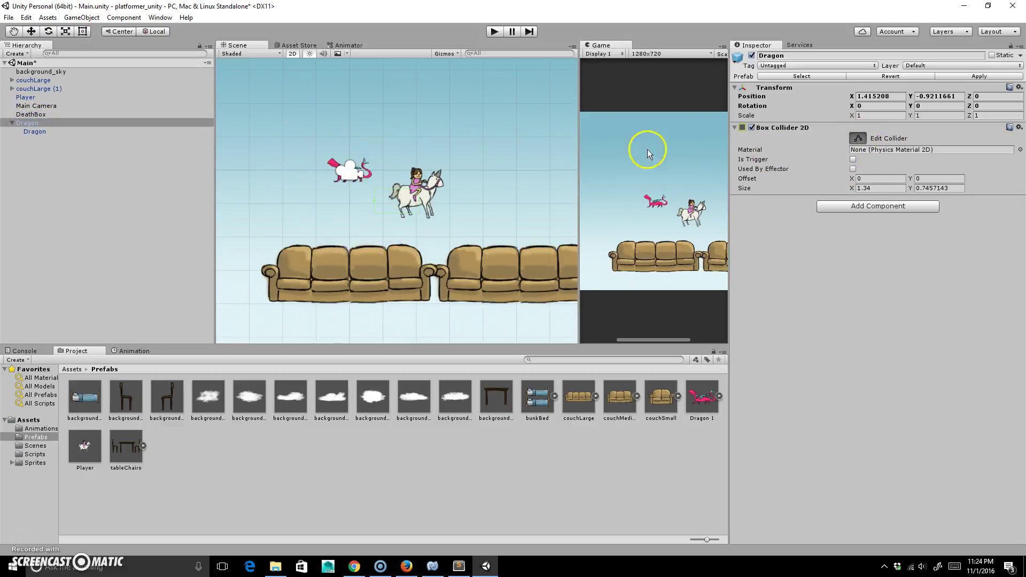
{"action": "scroll", "coordinate": [412, 228], "scroll_direction": "up", "scroll_amount": 5}
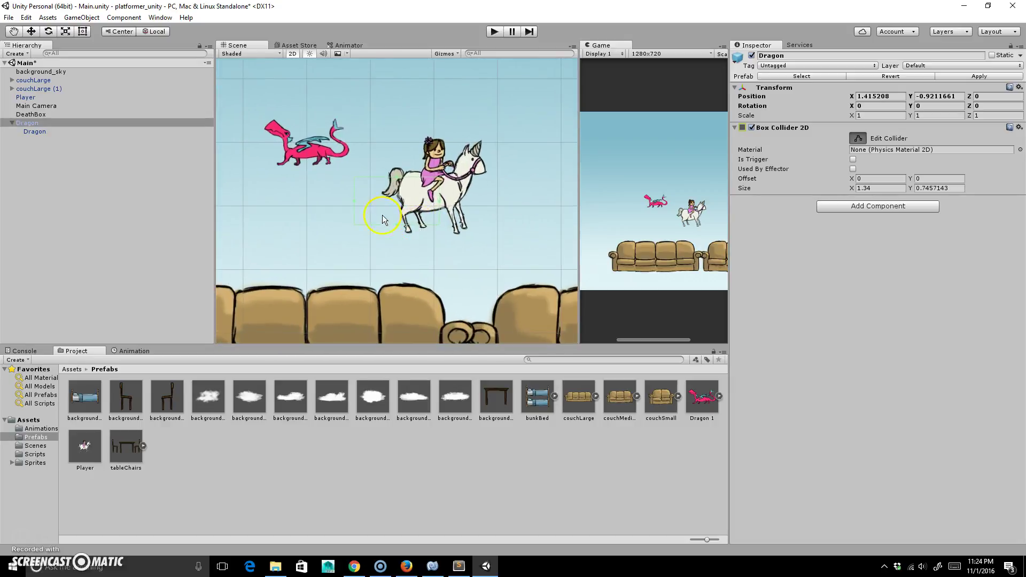
- Set the child Dragon's position to X 0, Y 0, then reselect the parent Dragon
{"action": "left_click", "coordinate": [32, 131]}
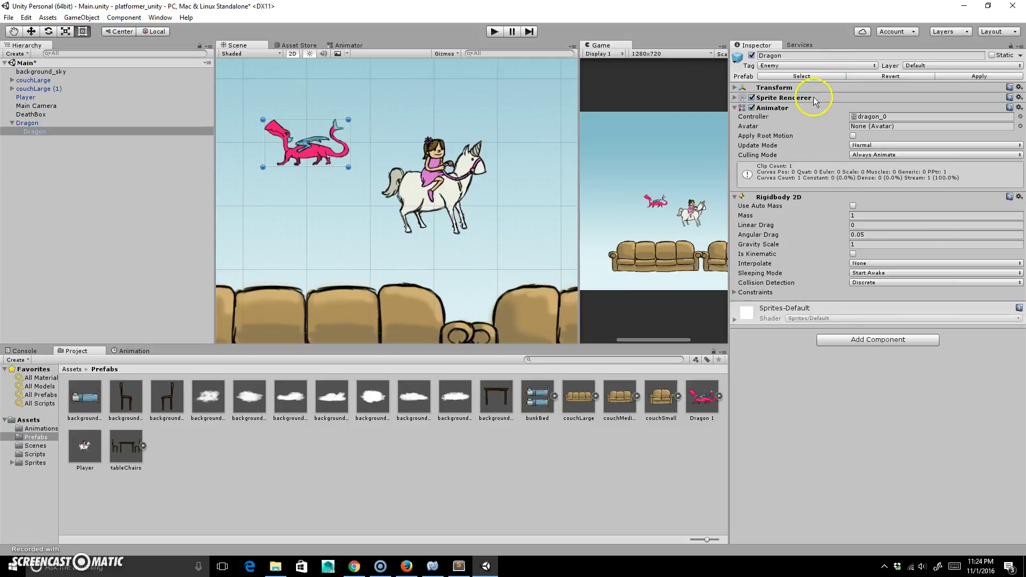
{"action": "left_click", "coordinate": [828, 89]}
{"action": "left_click", "coordinate": [828, 89]}
{"action": "left_click", "coordinate": [898, 96]}
{"action": "type", "text": "0"}
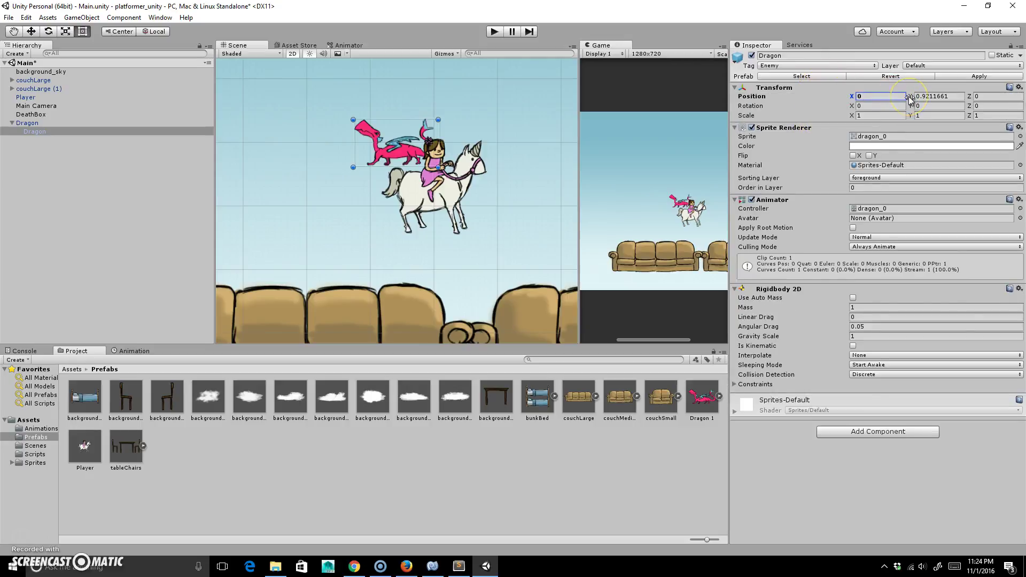
{"action": "left_click", "coordinate": [933, 96]}
{"action": "type", "text": "0"}
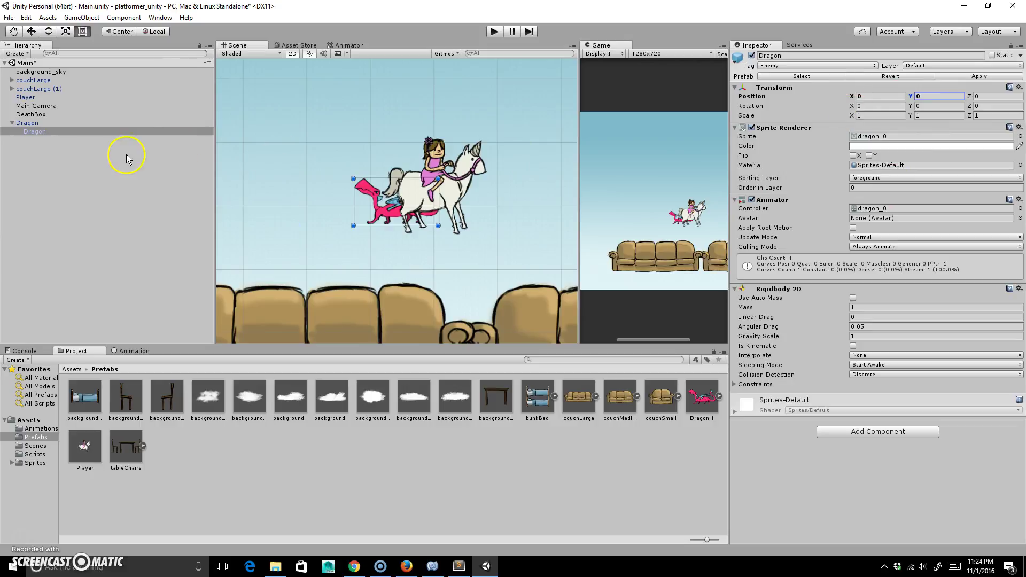
{"action": "left_click", "coordinate": [74, 123]}
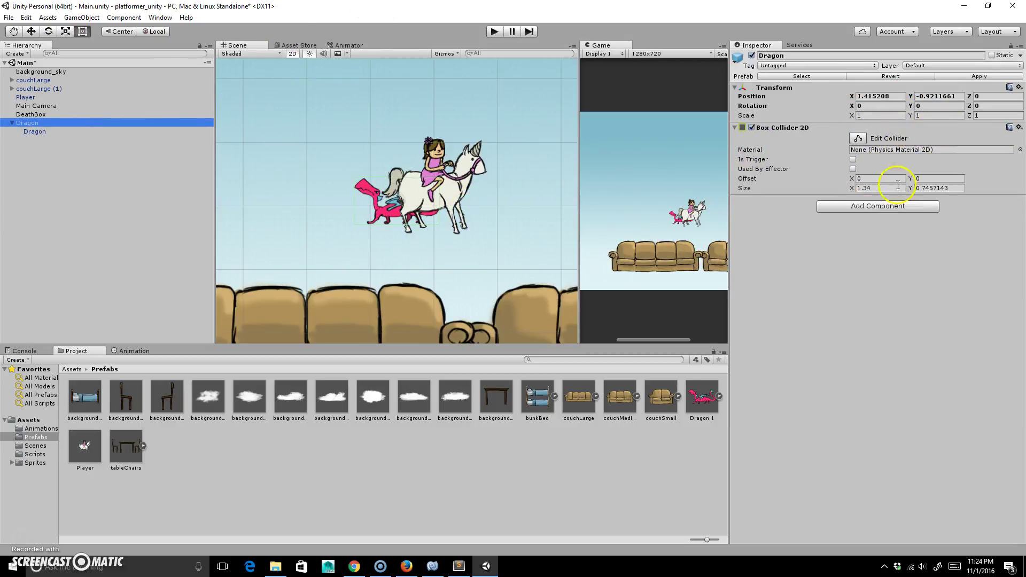
- Resize the Box Collider 2D to 0.94 by 0.44 with offset Y -0.09
{"action": "left_click_drag", "start_coordinate": [912, 191], "coordinate": [902, 190]}
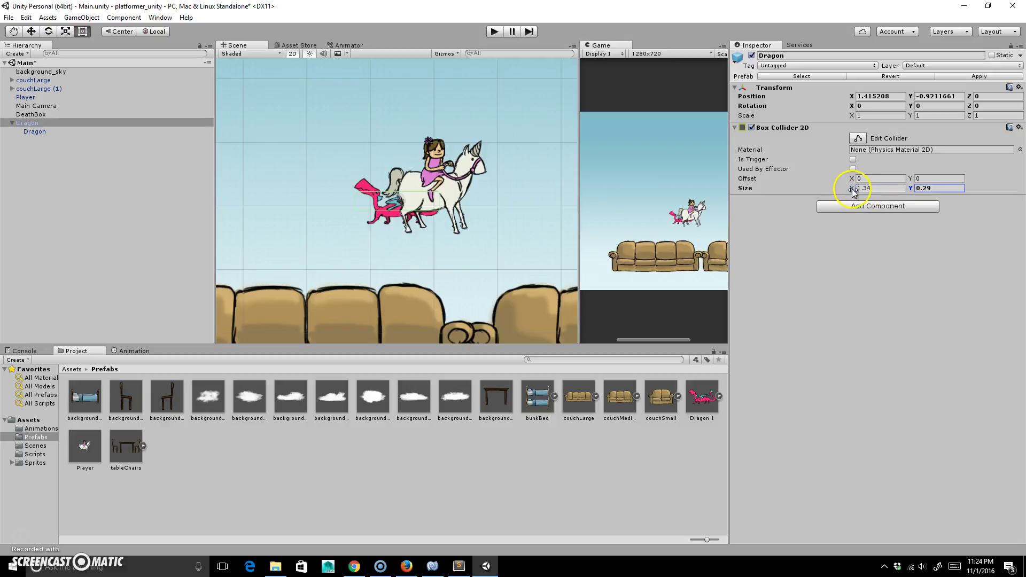
{"action": "left_click_drag", "start_coordinate": [851, 189], "coordinate": [840, 189]}
{"action": "left_click_drag", "start_coordinate": [909, 179], "coordinate": [902, 180]}
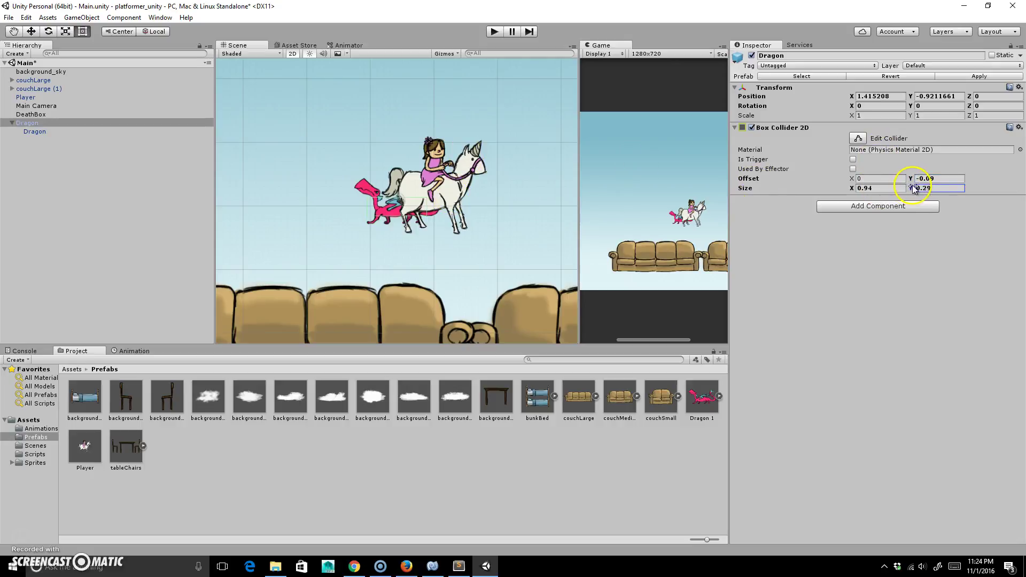
{"action": "left_click_drag", "start_coordinate": [916, 188], "coordinate": [919, 189]}
{"action": "left_click", "coordinate": [859, 140]}
- Reselect the parent Dragon and show the top-level Assets folders in the Project panel
{"action": "left_click", "coordinate": [56, 158]}
{"action": "left_click", "coordinate": [35, 131]}
{"action": "left_click", "coordinate": [57, 124]}
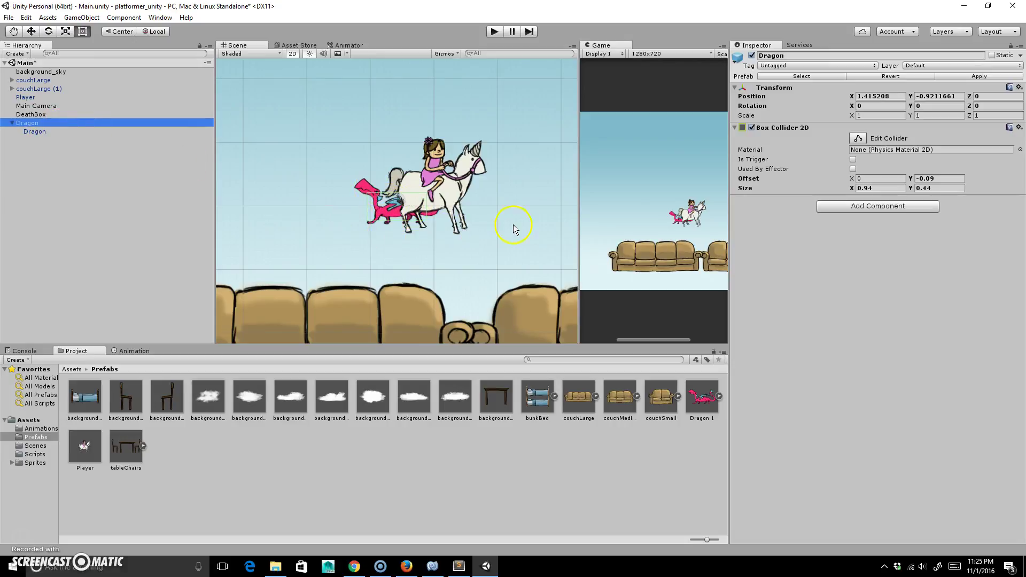
{"action": "left_click", "coordinate": [73, 369]}
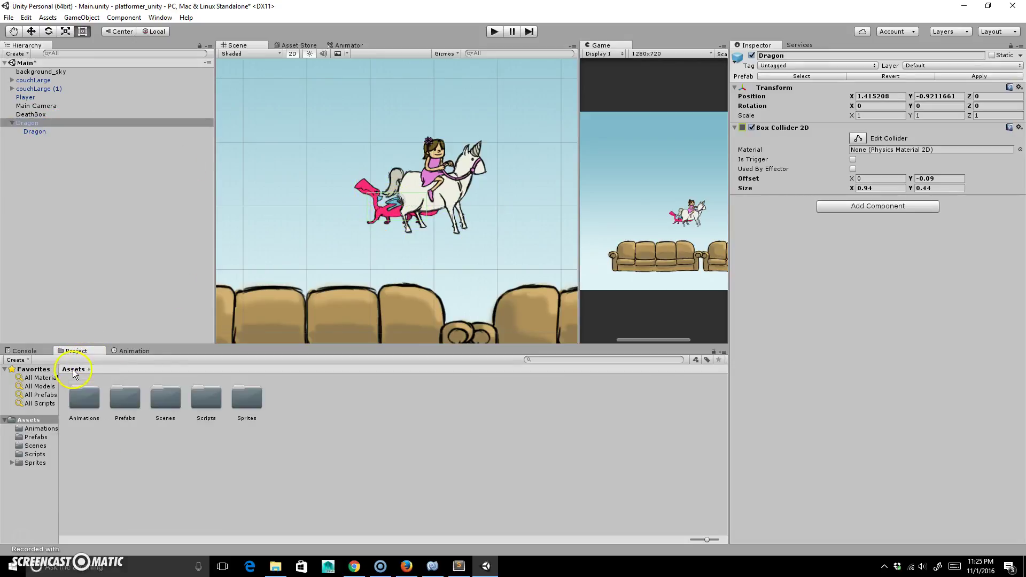
- Create JavaScript file EnemyControllerScript in the Scripts folder and open it in MonoDevelop
{"action": "left_click", "coordinate": [213, 400]}
{"action": "double_click", "coordinate": [208, 400]}
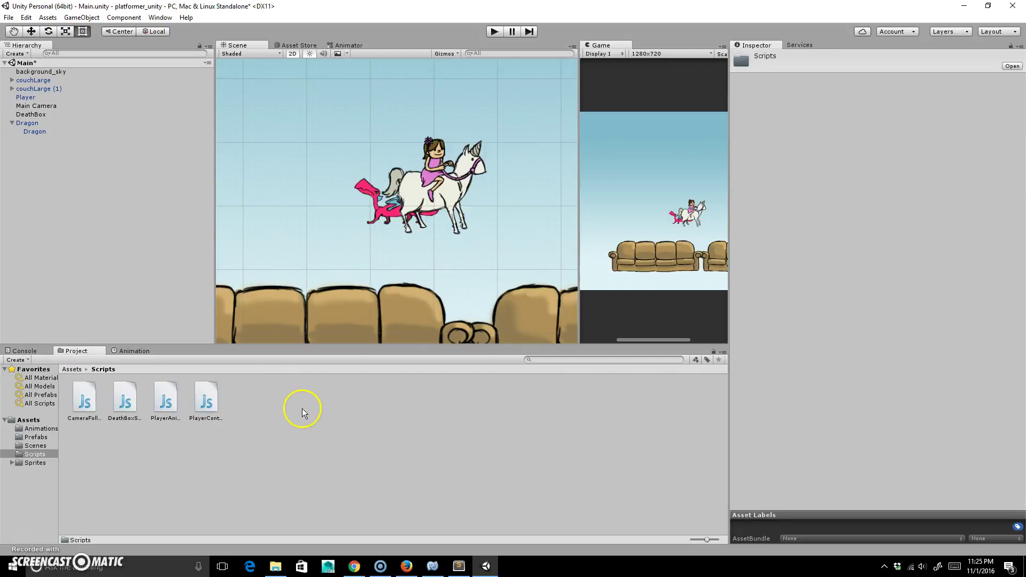
{"action": "right_click", "coordinate": [323, 419]}
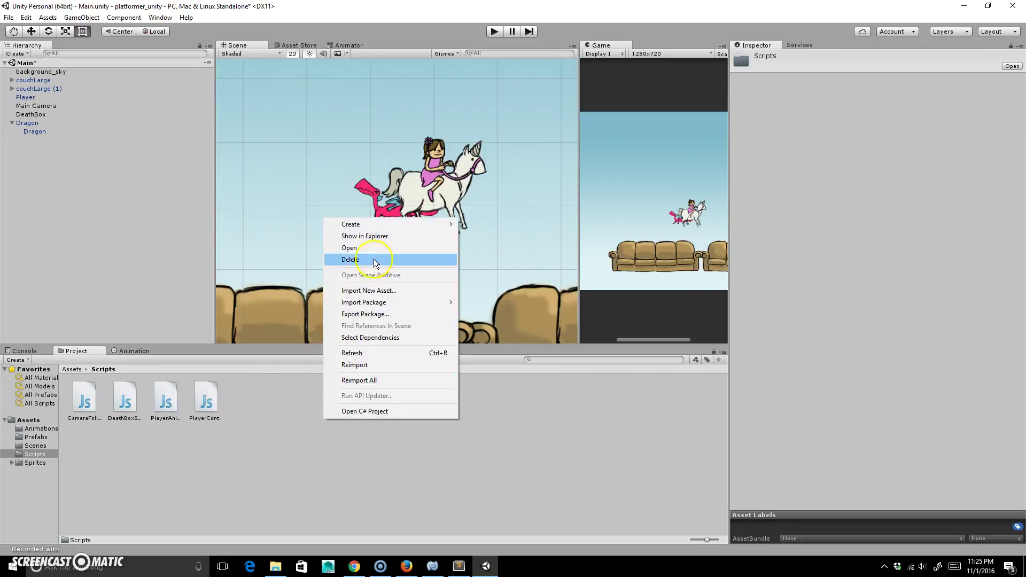
{"action": "mouse_move", "coordinate": [373, 225]}
{"action": "left_click", "coordinate": [236, 252]}
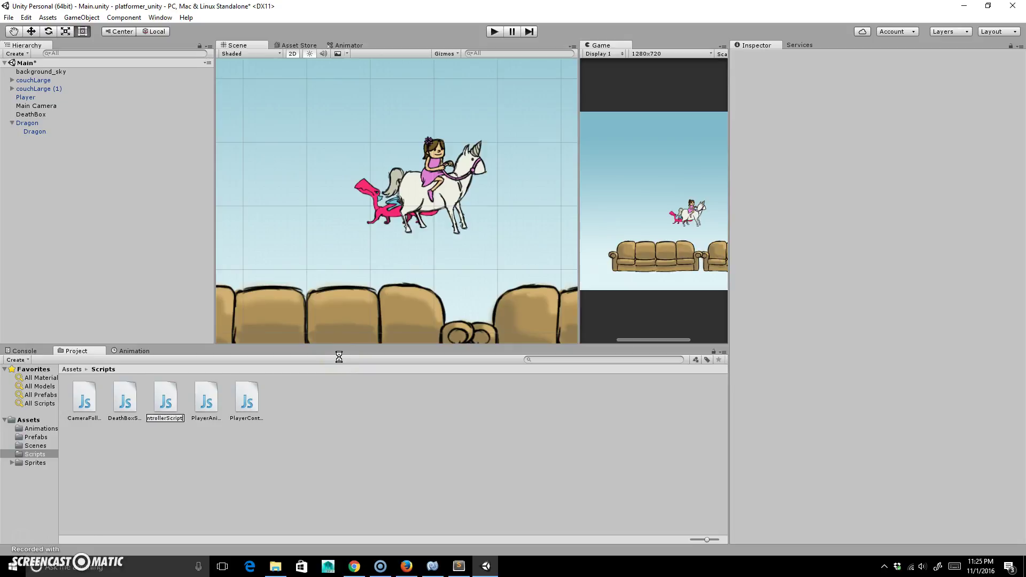
{"action": "double_click", "coordinate": [169, 402]}
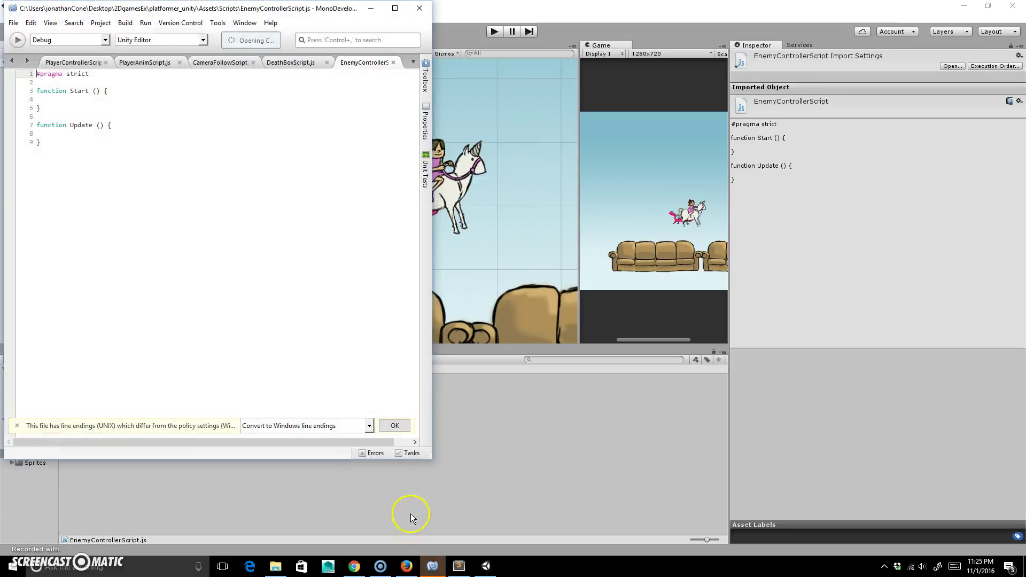